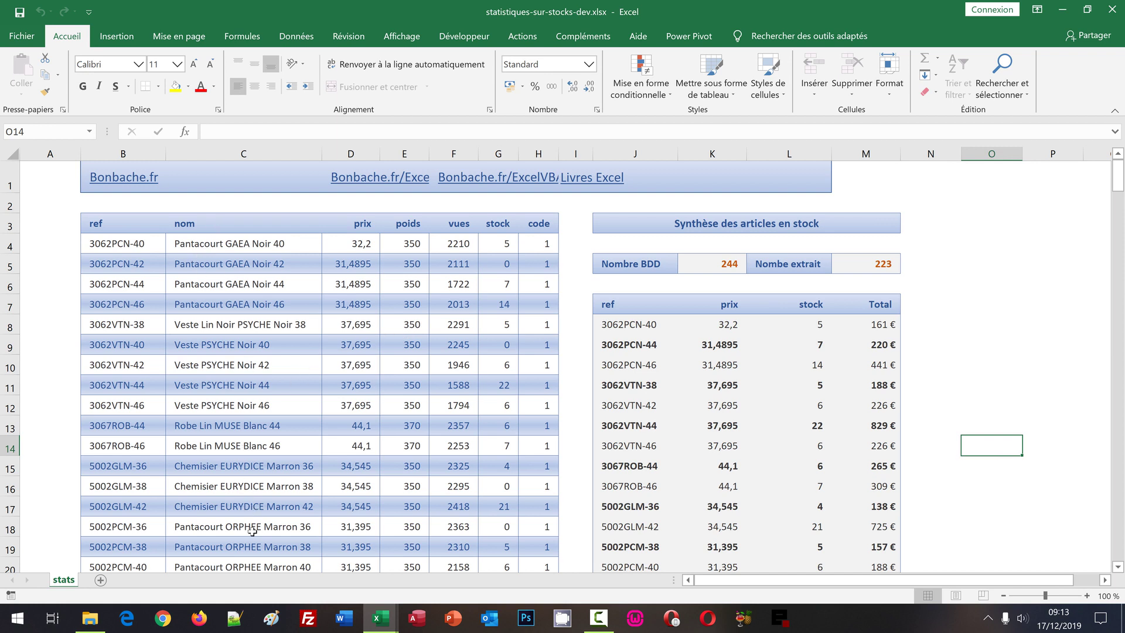
Examine the formulas behind the extracted articles table and the Nombre BDD and Nombe extrait counts in the finished workbook.
click(641, 324)
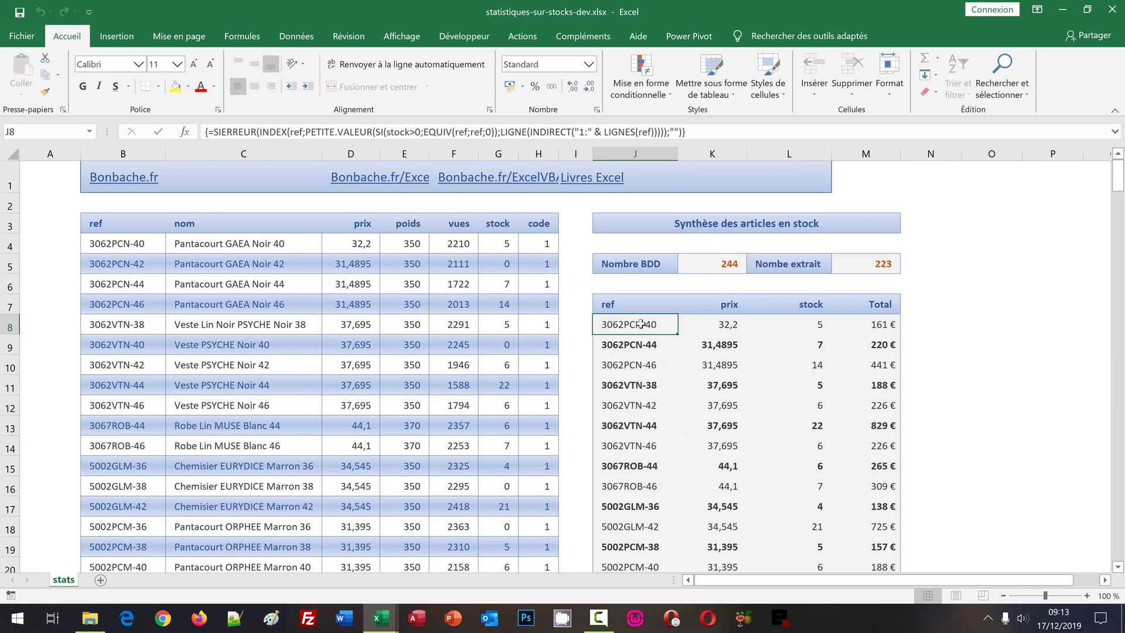
drag(641, 324, 745, 398)
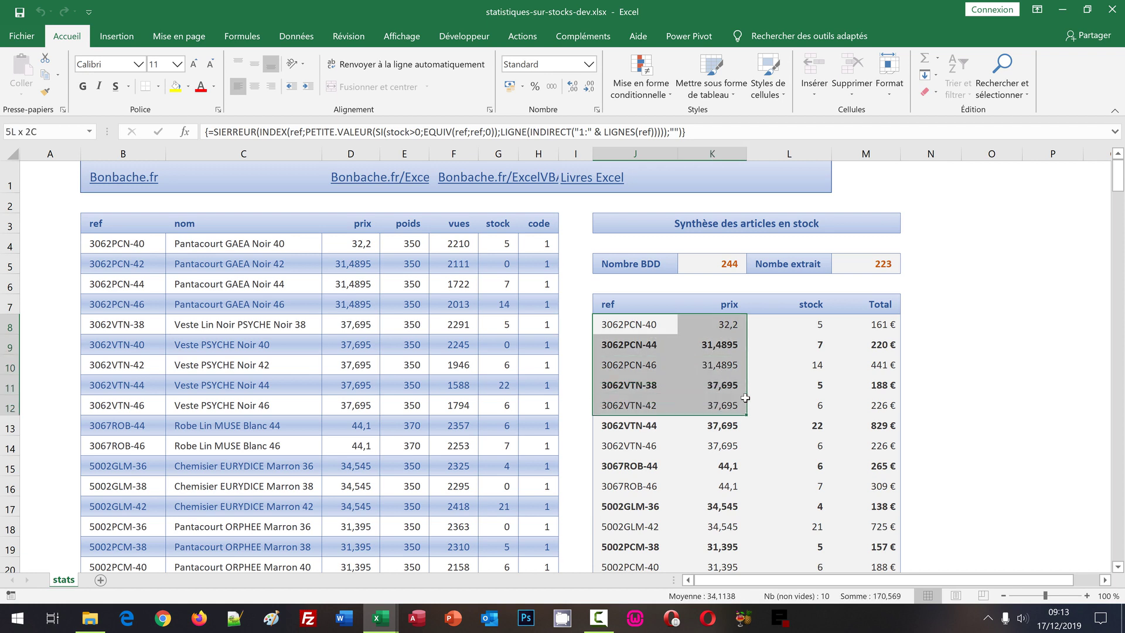
click(999, 392)
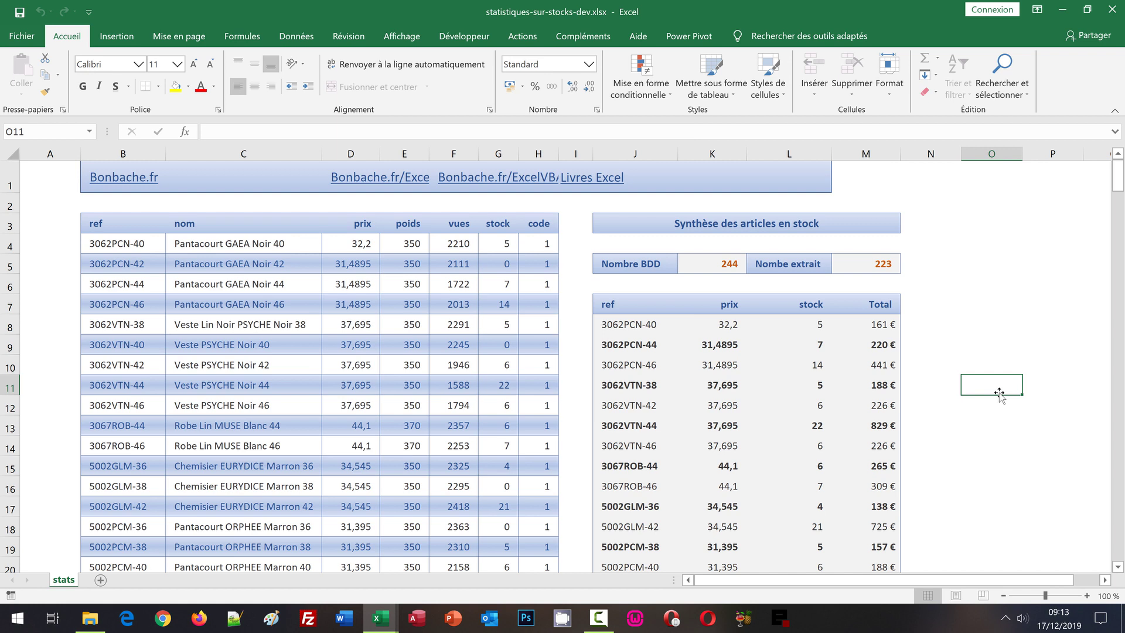
click(715, 265)
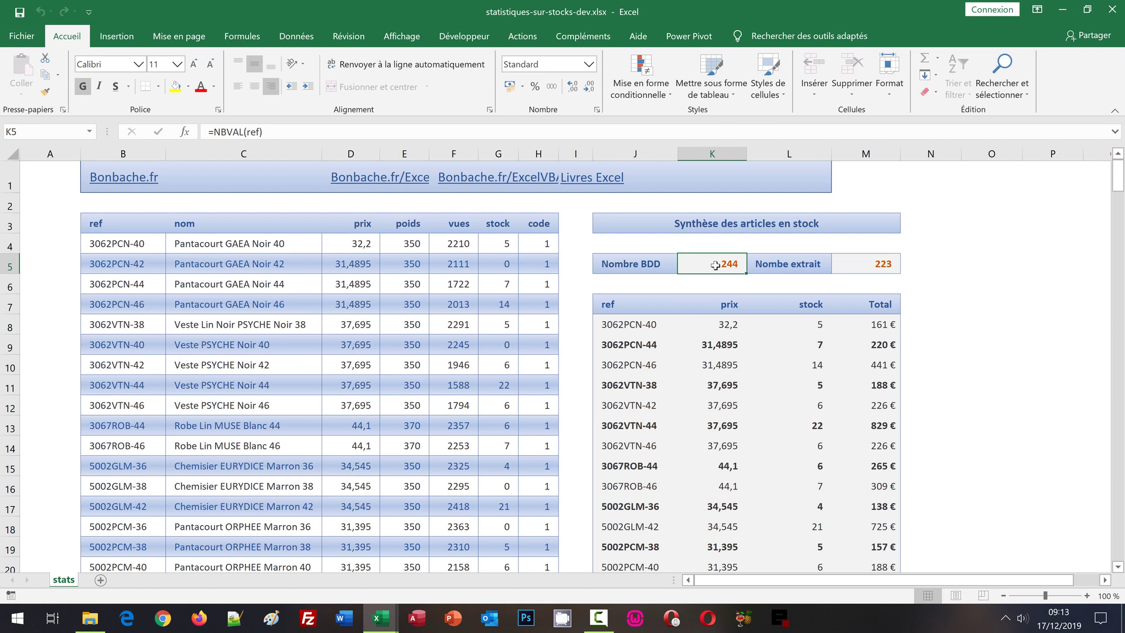
click(882, 264)
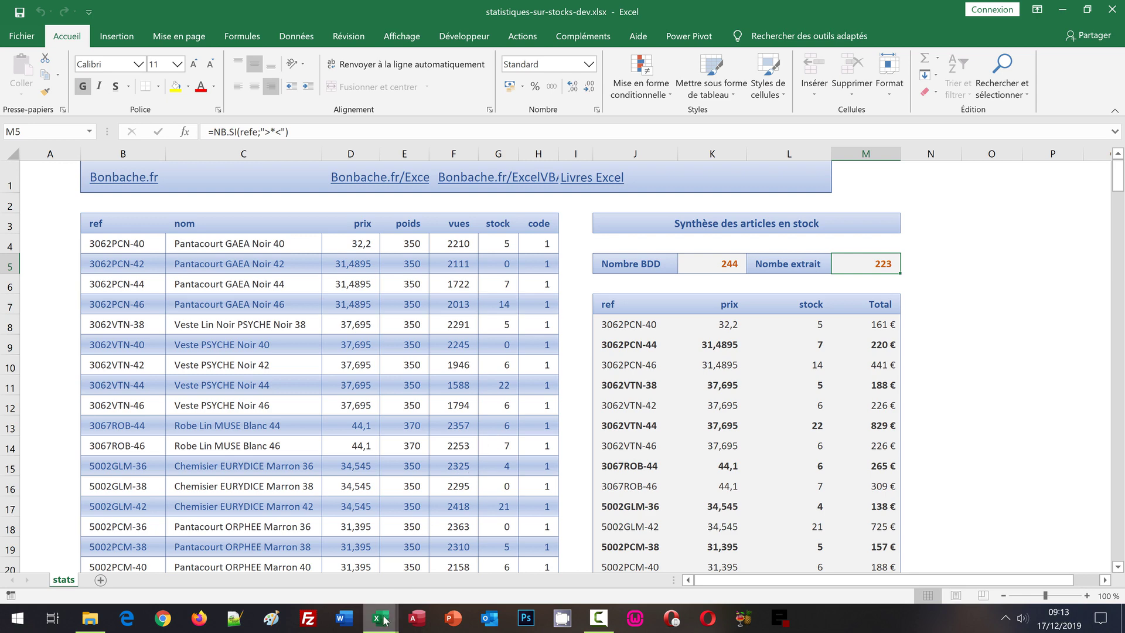
Switch to the statistiques-sur-stocks.xlsx workbook and review the empty extraction table and the two count cells K5 and M5.
mouse_move(384, 620)
click(430, 577)
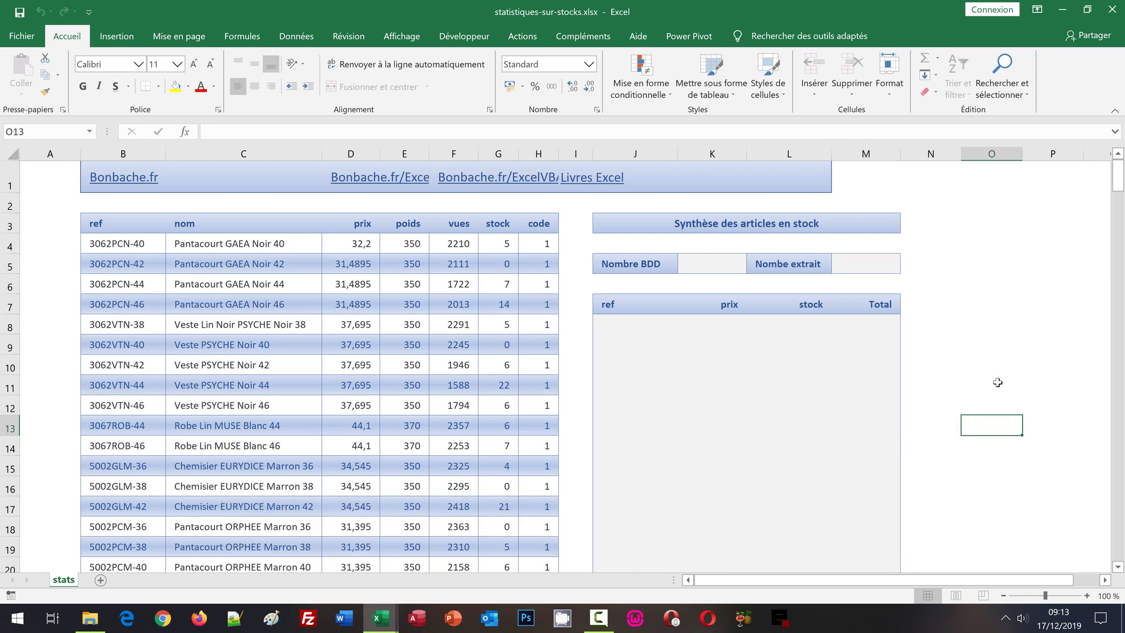
click(973, 327)
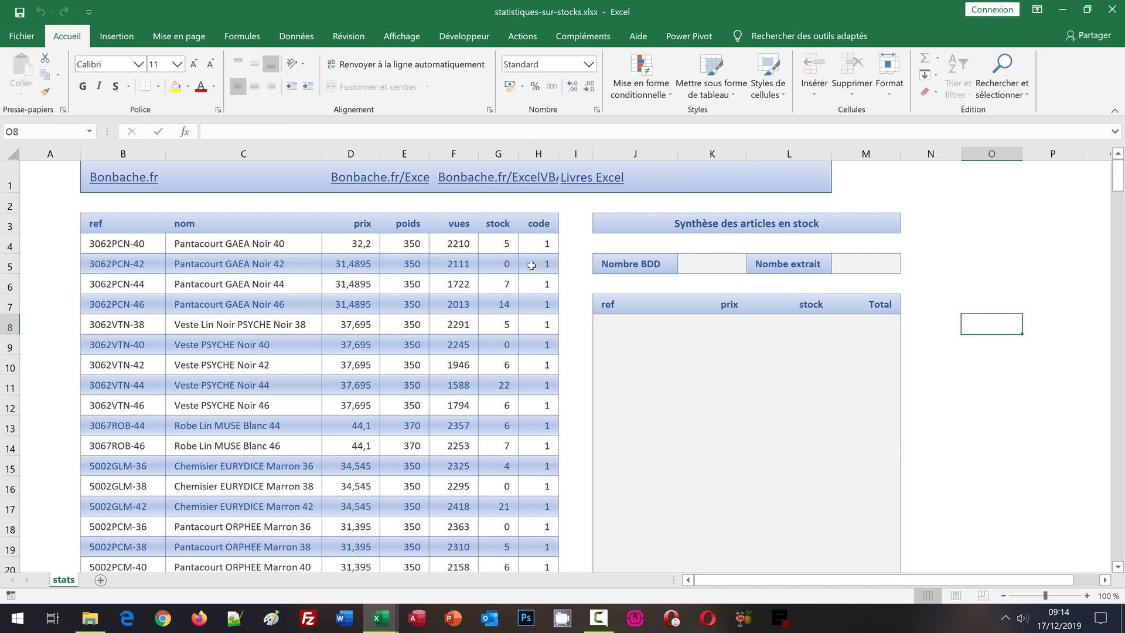
click(606, 324)
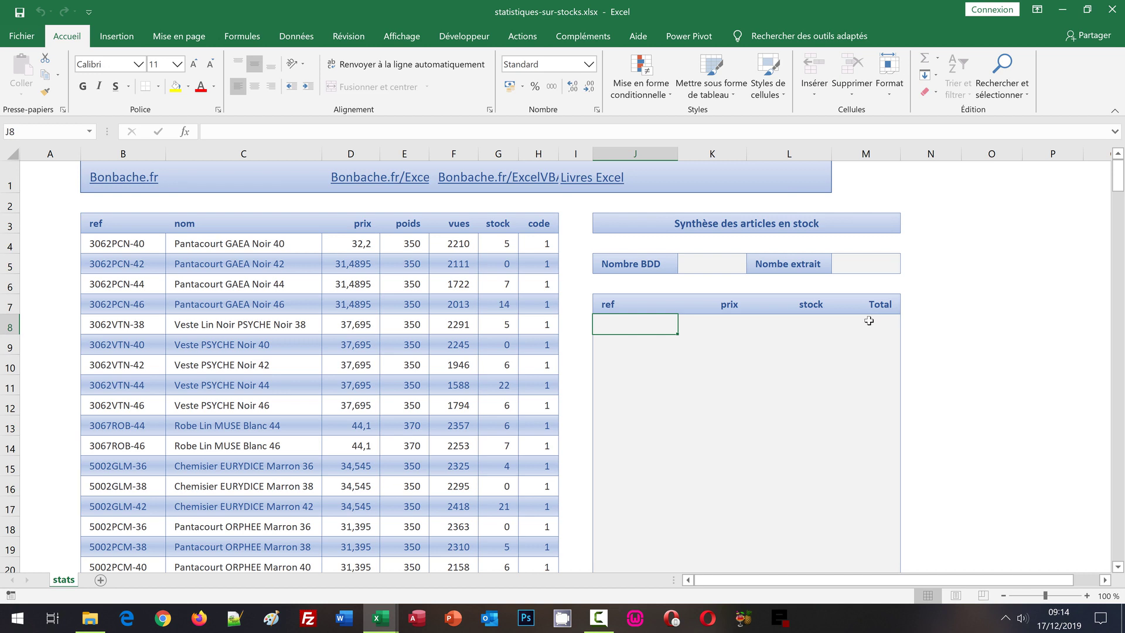
click(725, 263)
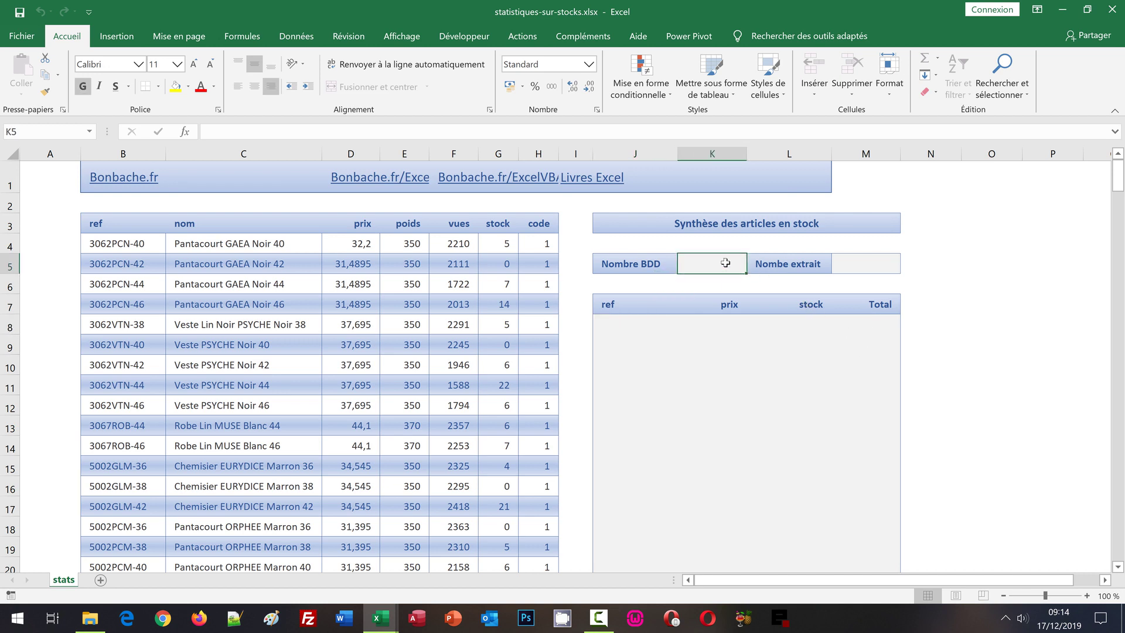
click(868, 265)
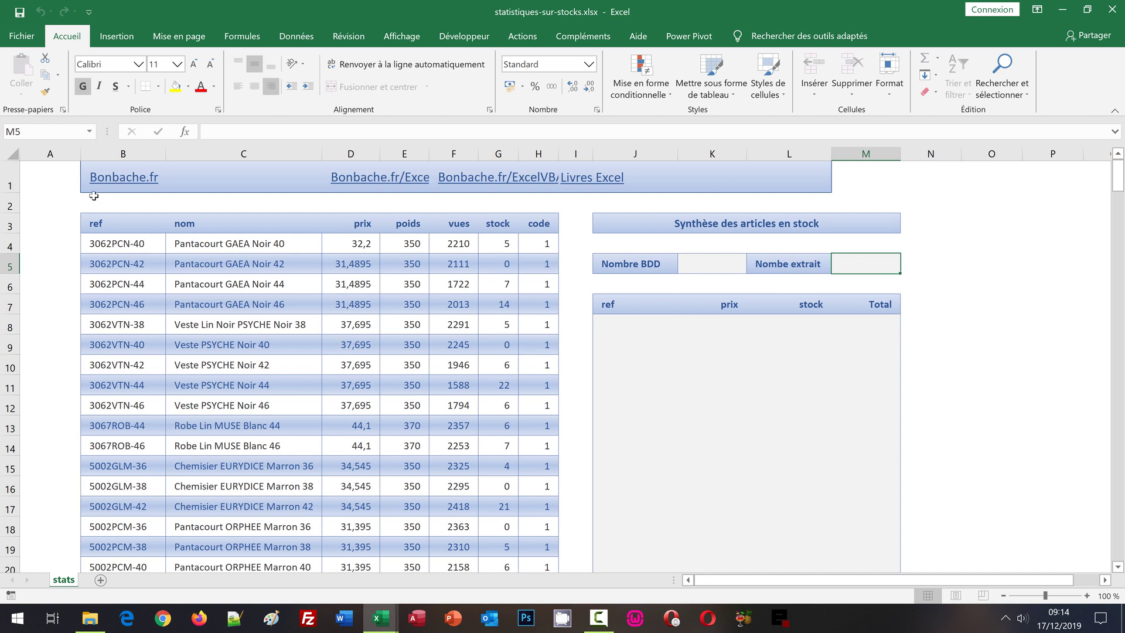
Examine the workbook's defined names and the cells covered by the range named prix.
click(90, 131)
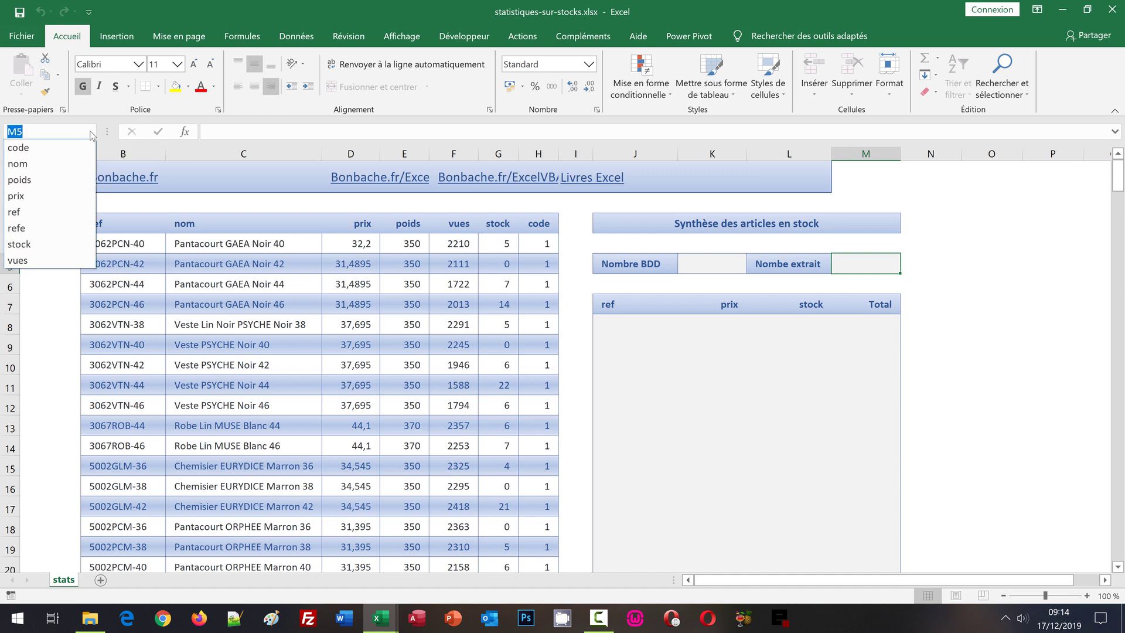
click(31, 197)
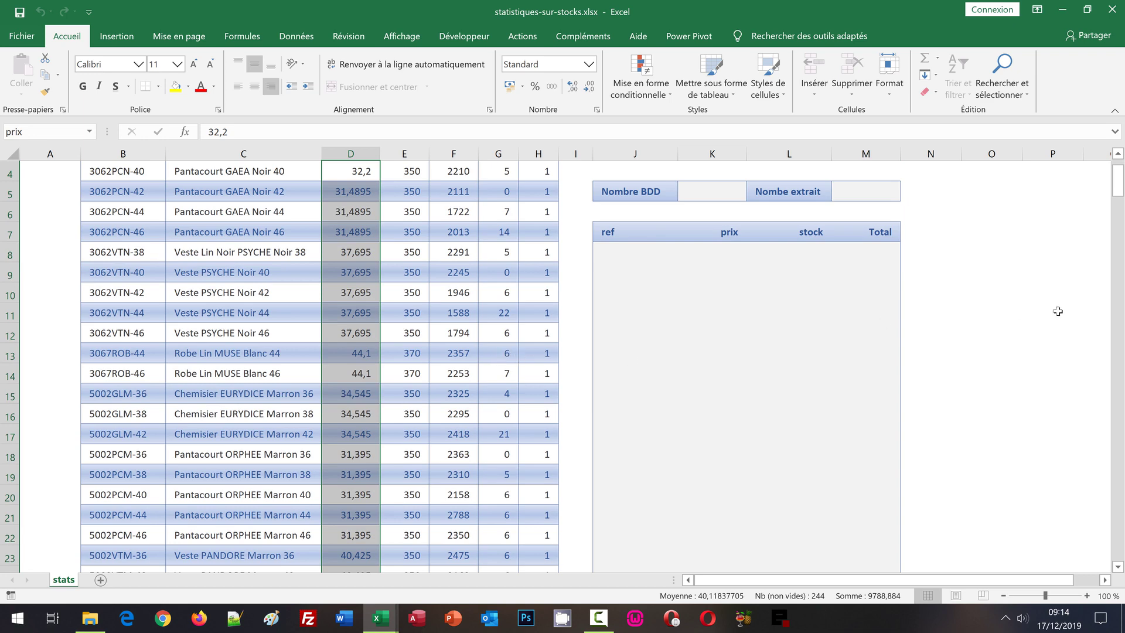
scroll(1058, 311, up, 1)
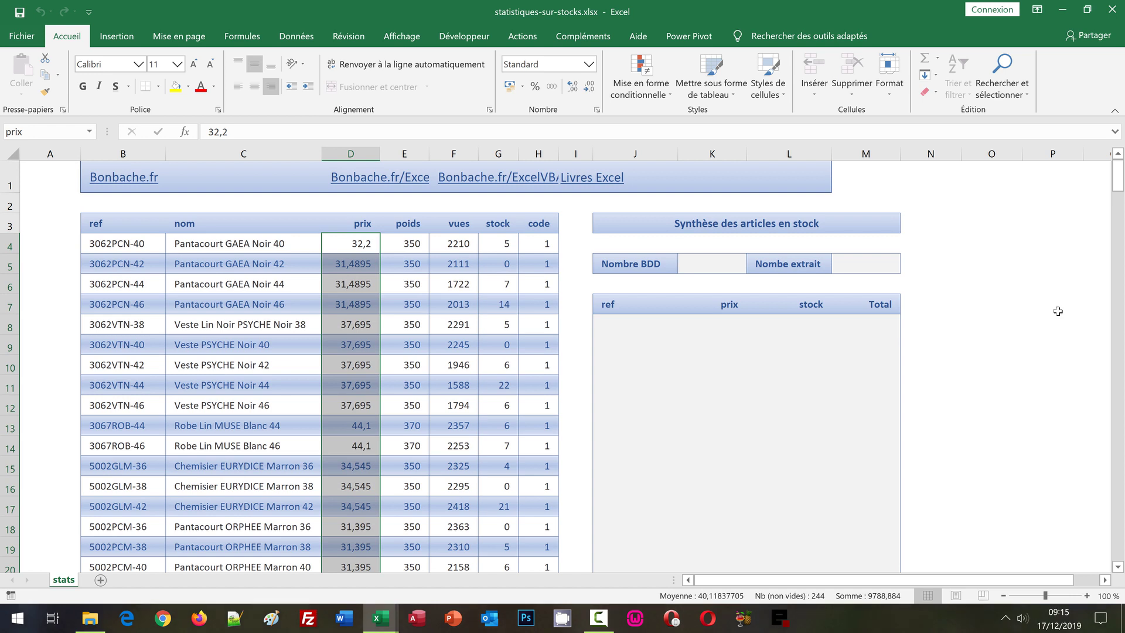
click(1011, 297)
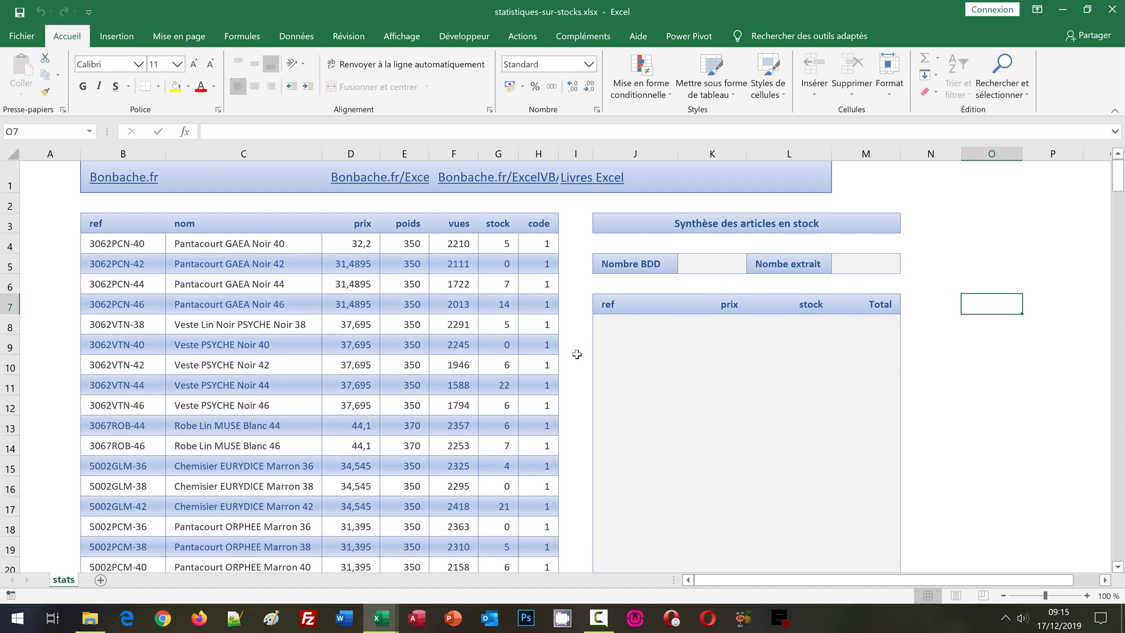
Compare the ref columns of the source and extraction tables, and check which cells the range named refe covers.
click(108, 240)
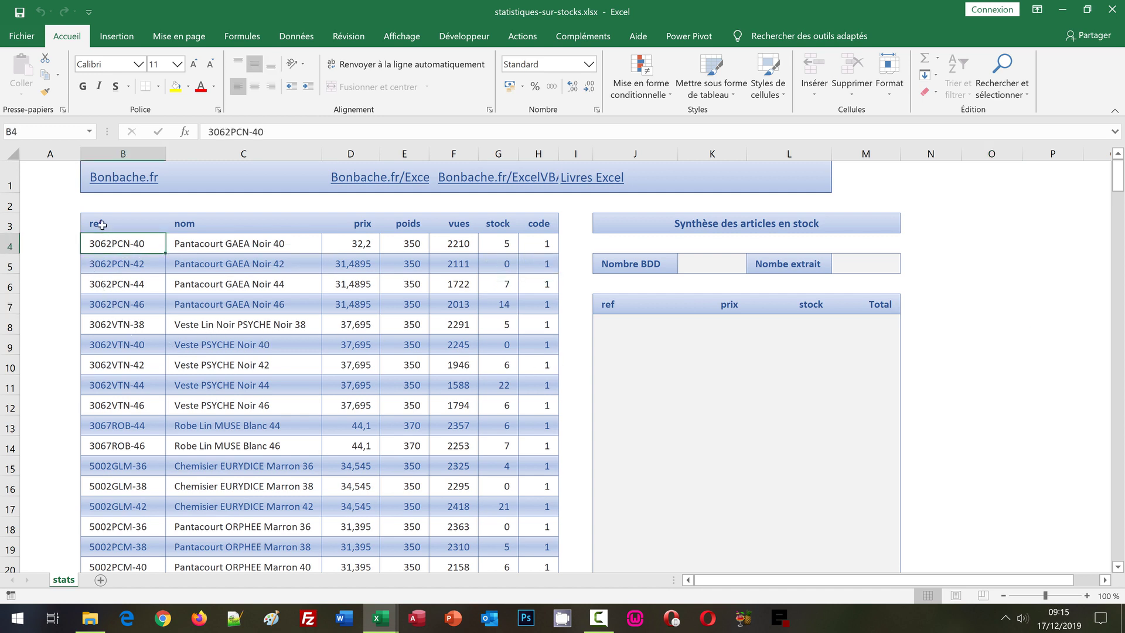
click(102, 224)
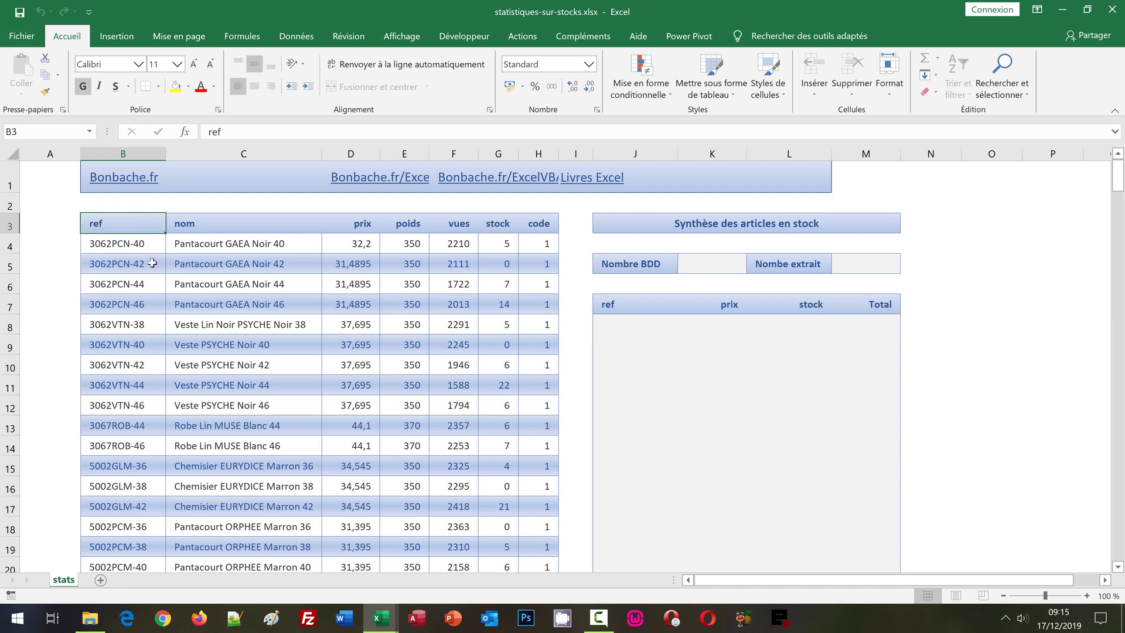
click(859, 258)
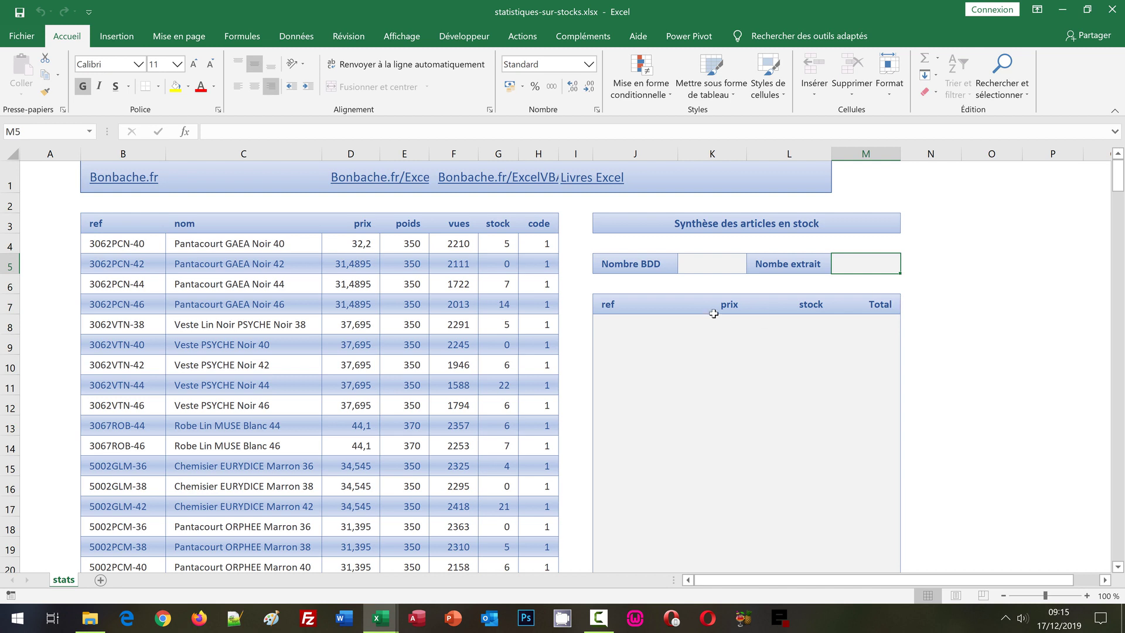
click(609, 323)
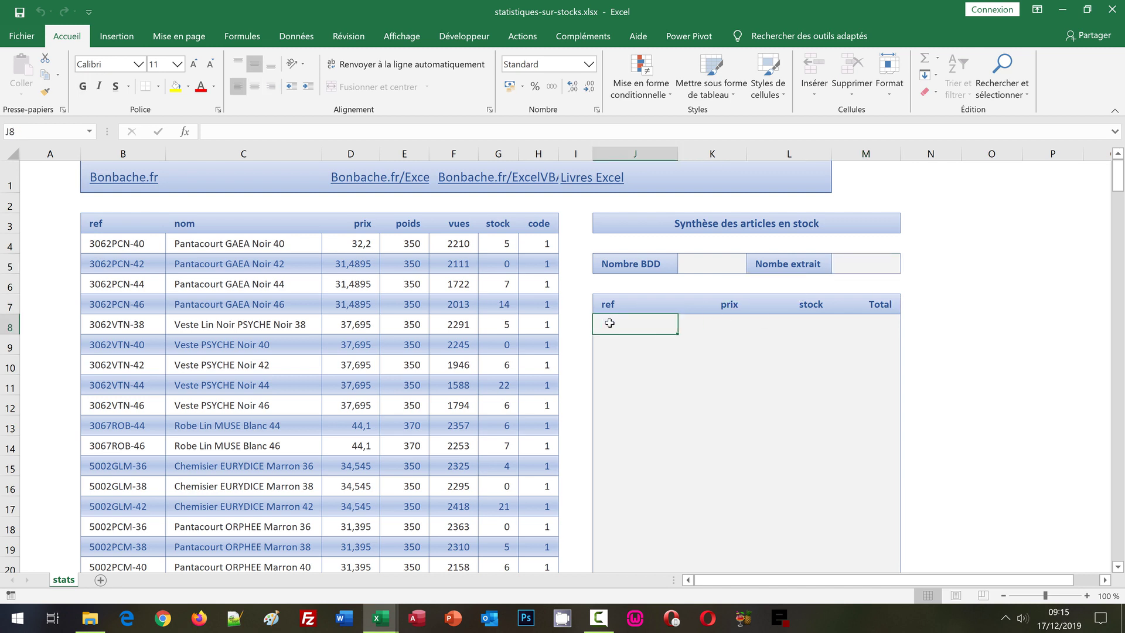
click(617, 307)
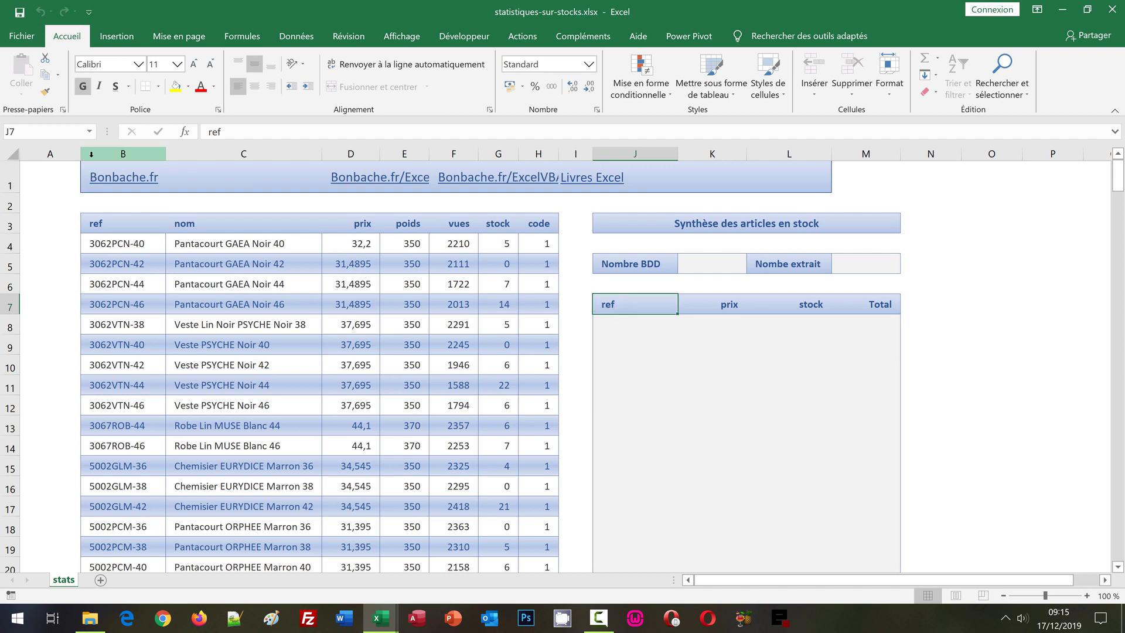
click(92, 130)
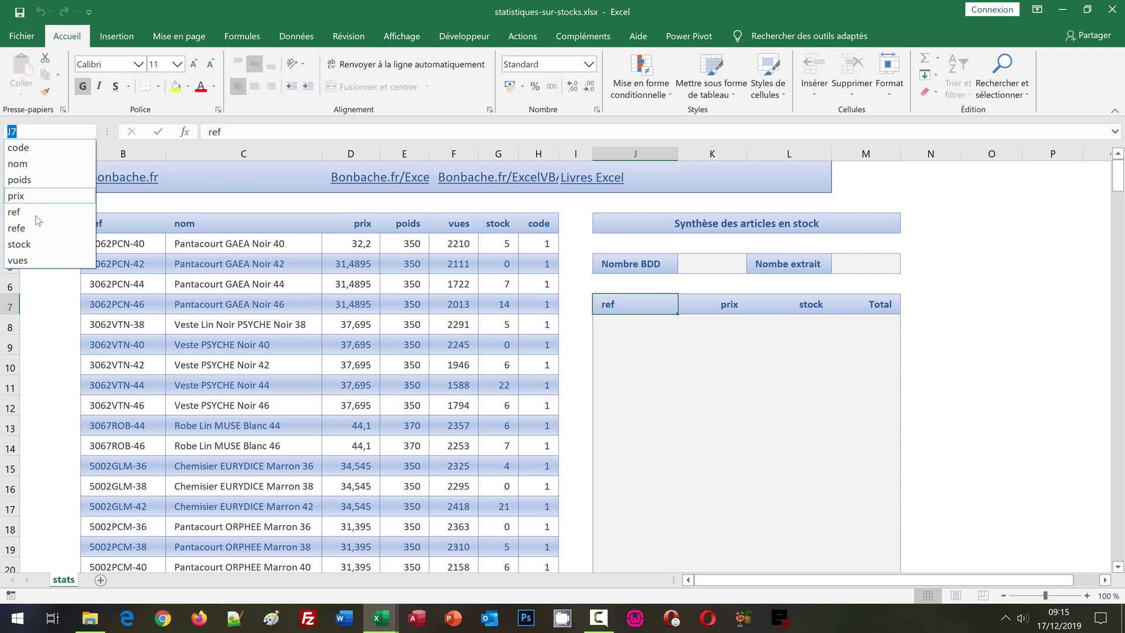
click(36, 228)
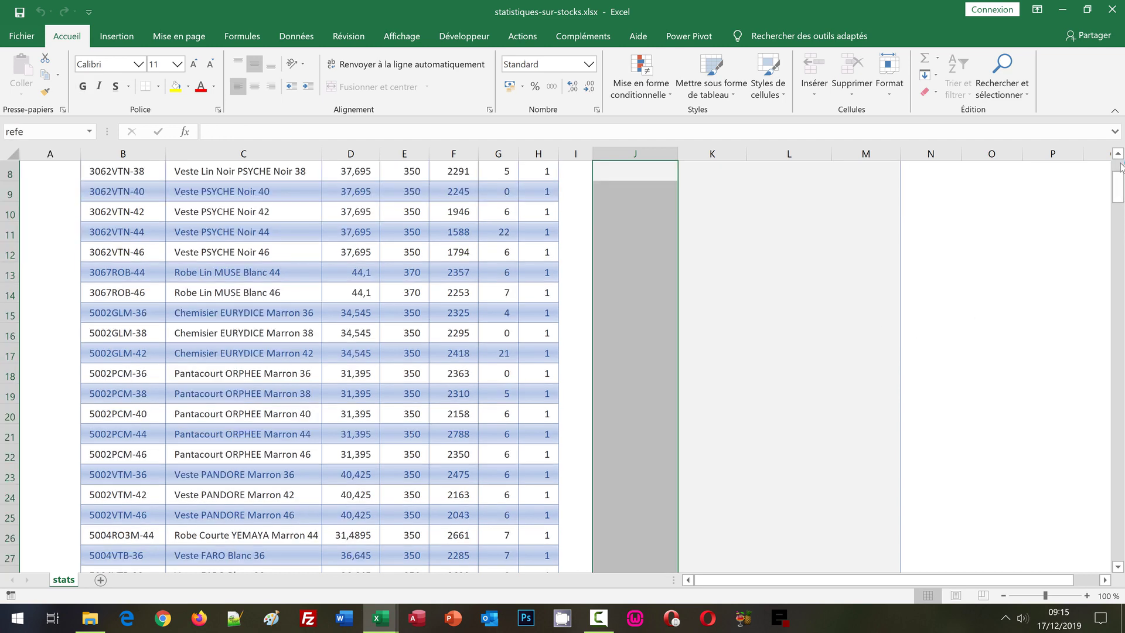
click(1119, 167)
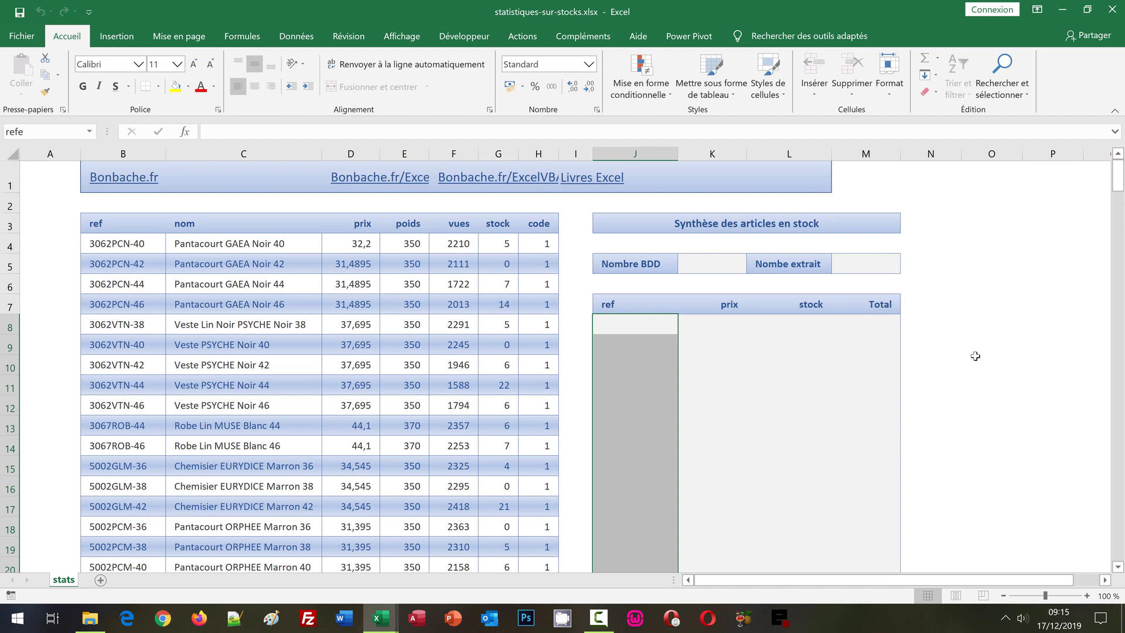
click(974, 356)
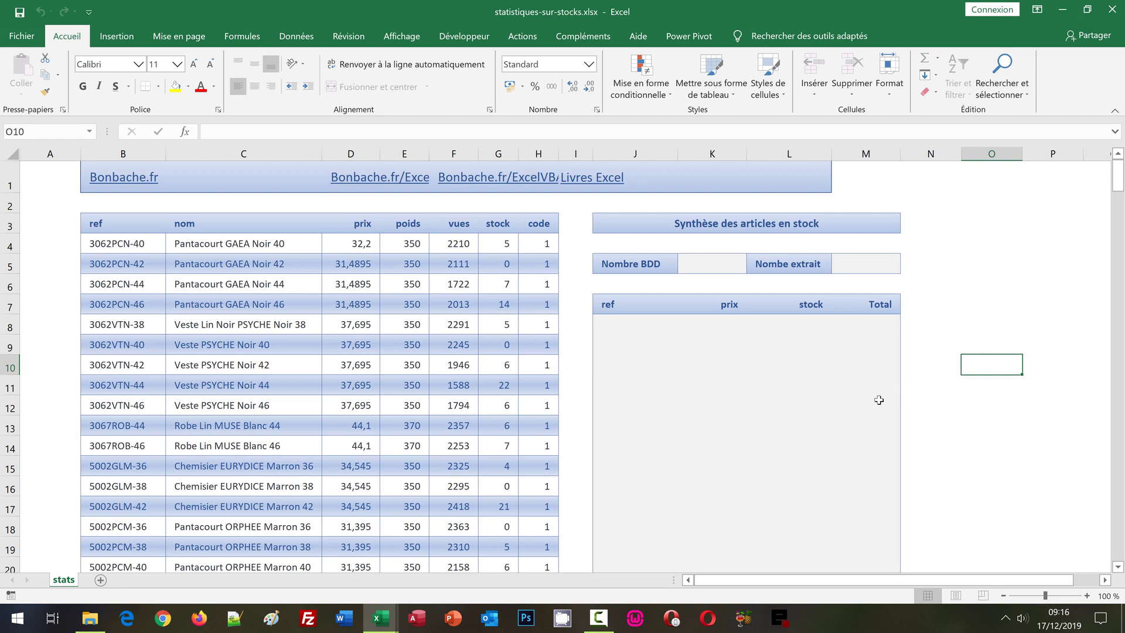
Enter the formula =NbVal(ref) in cell K5 to count the database references for Nombre BDD.
click(694, 266)
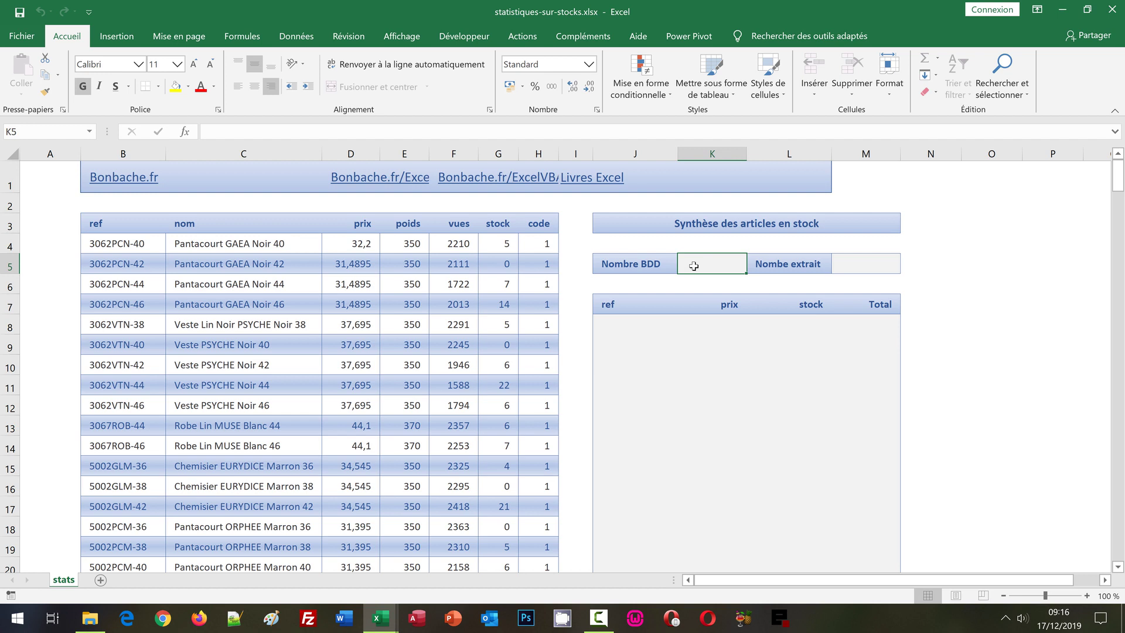
text(=)
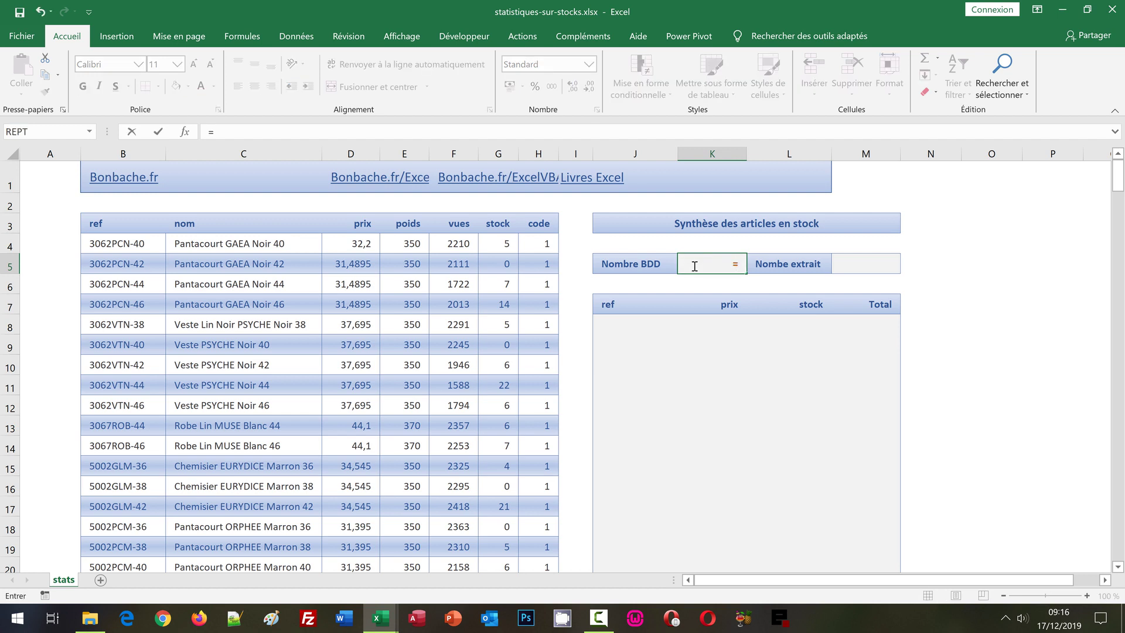
text(NbVal)
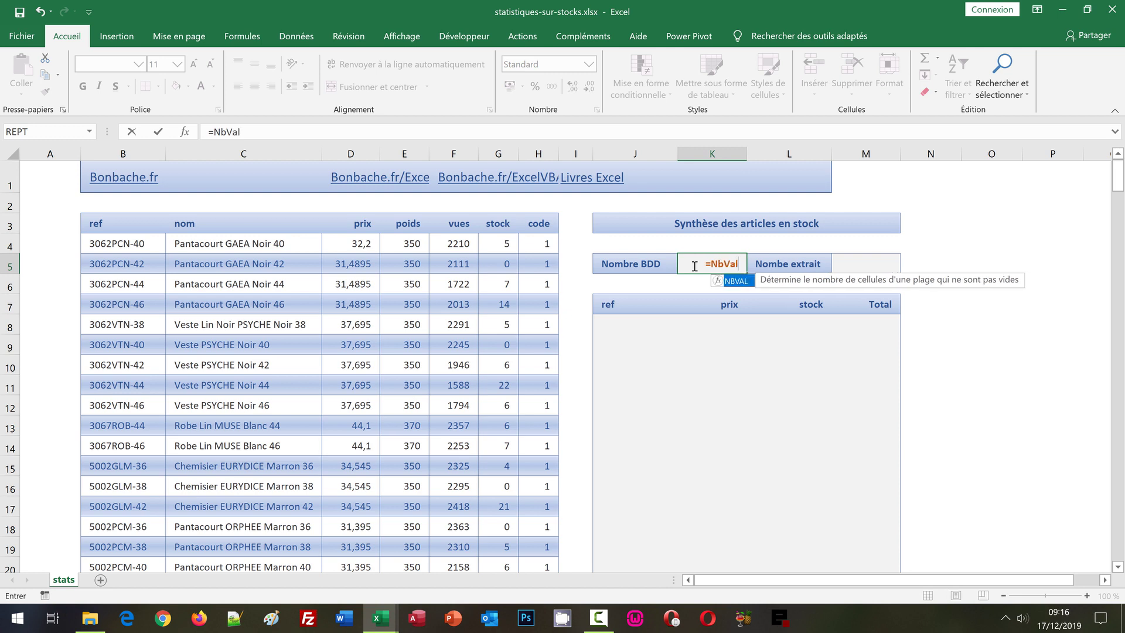
text(()
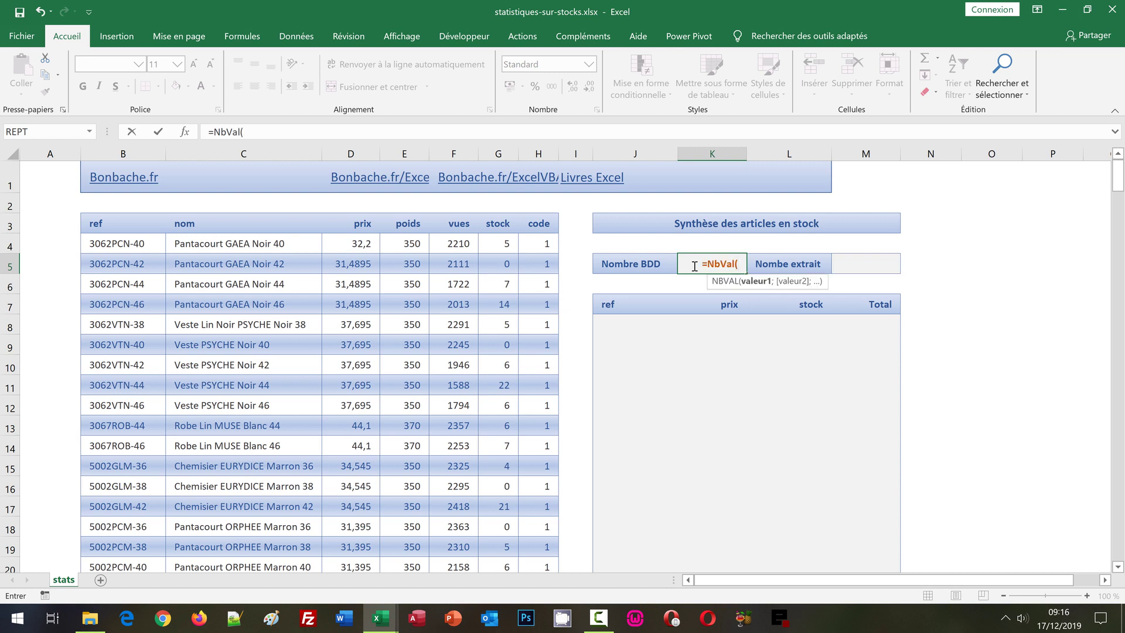
text(ref)
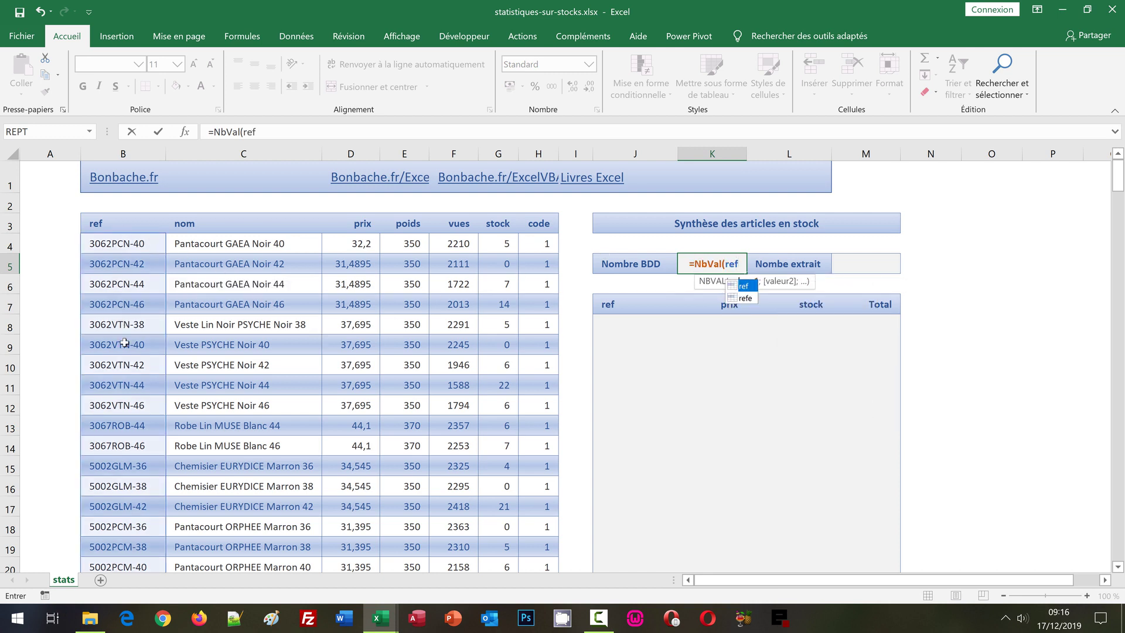
text())
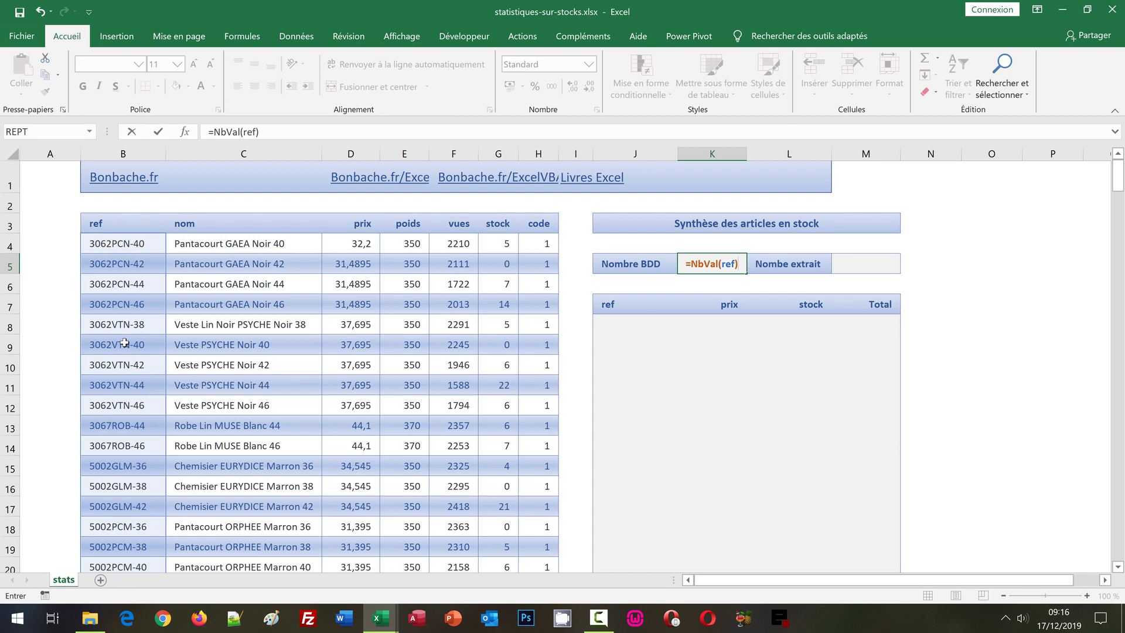
key(ctrl+Return)
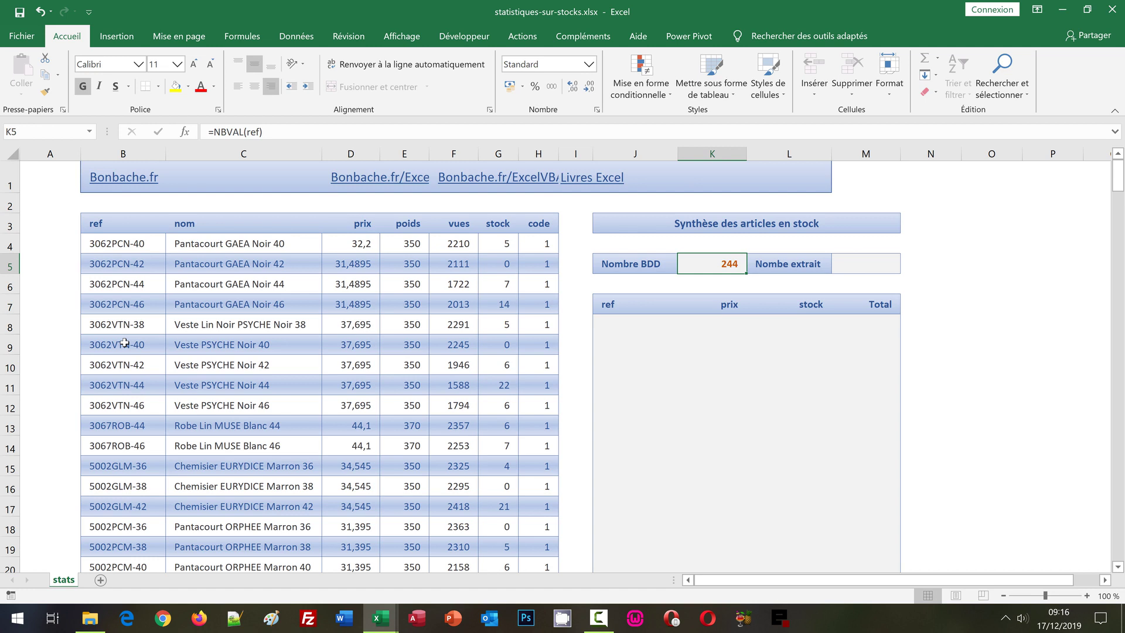
Enter the formula =Nb.Si(refe;">*<") in cell M5 to count the extracted references for Nombe extrait.
click(852, 266)
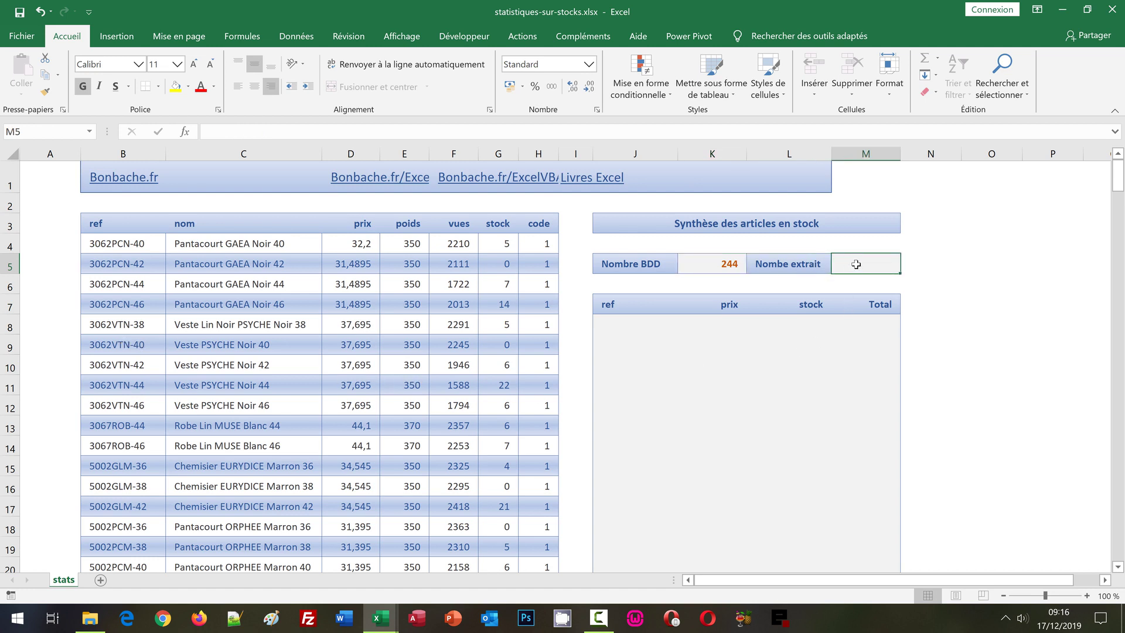
text(=N)
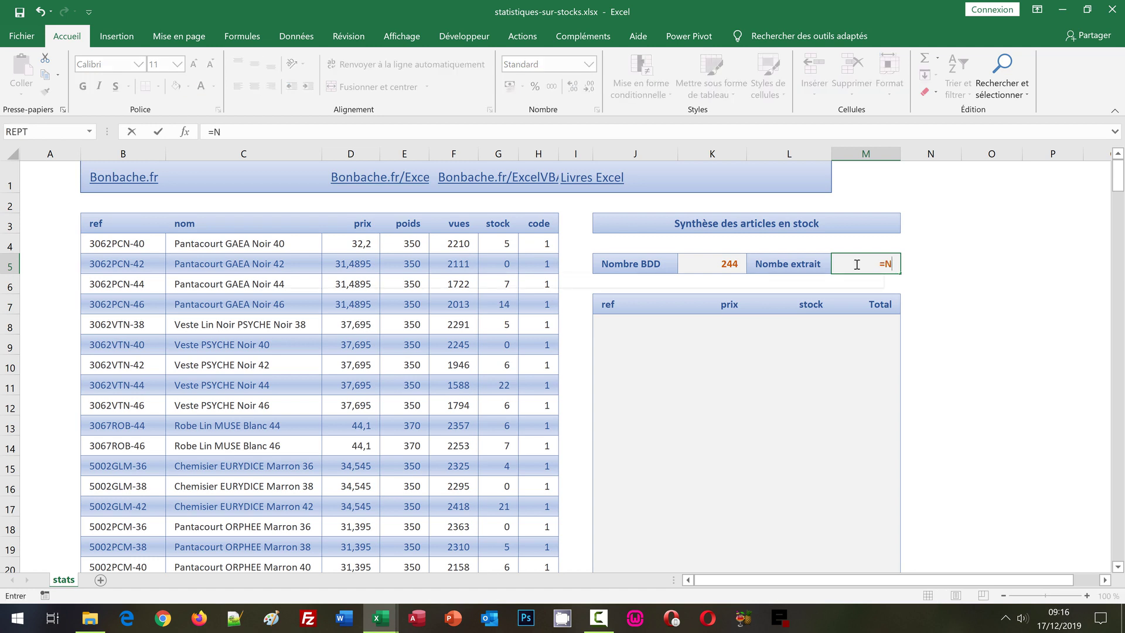
text(b.Si()
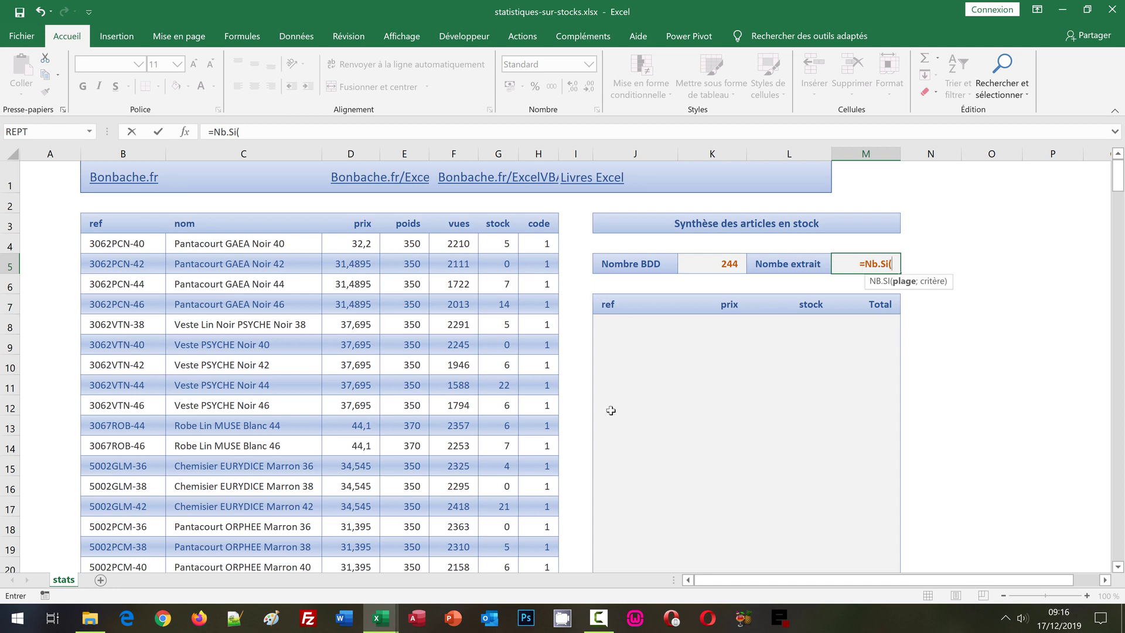
text(refe)
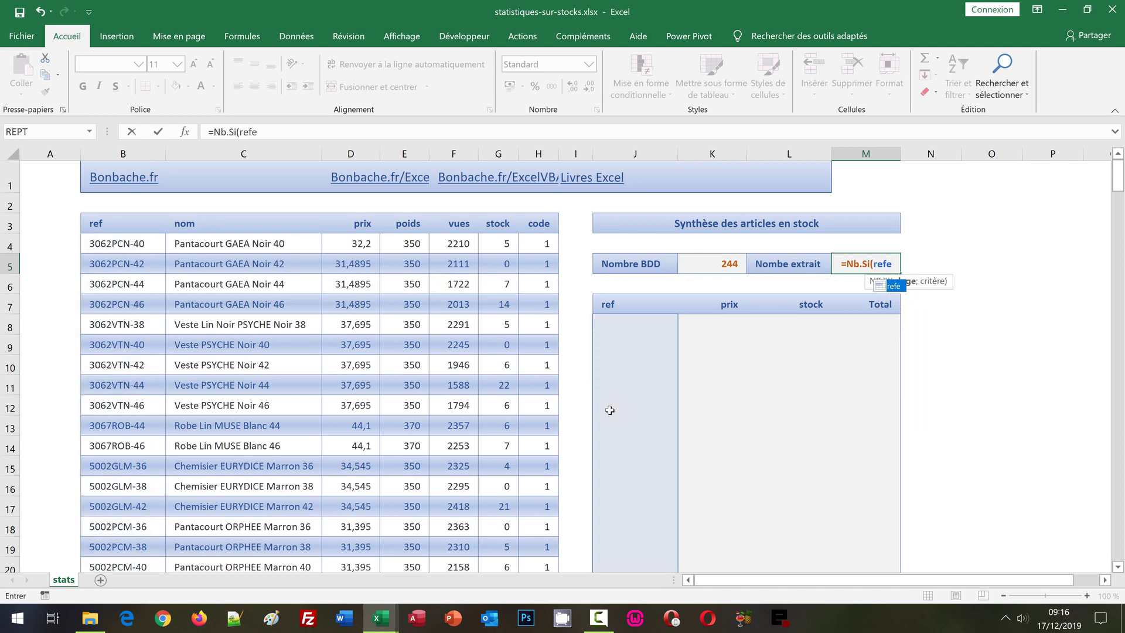
text(;)
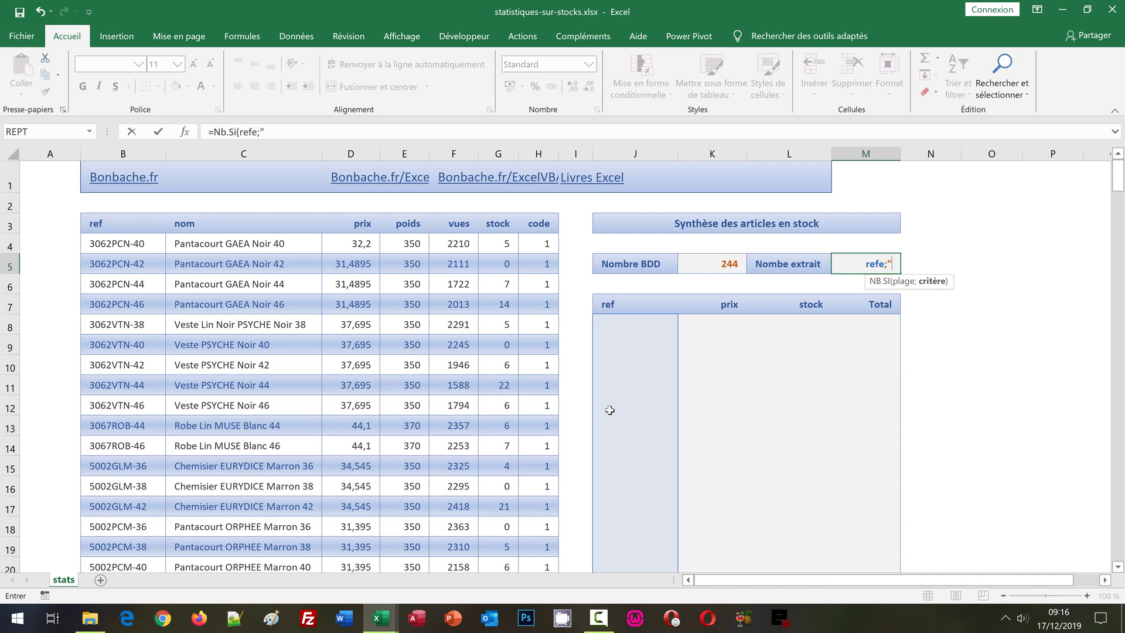
text(">)
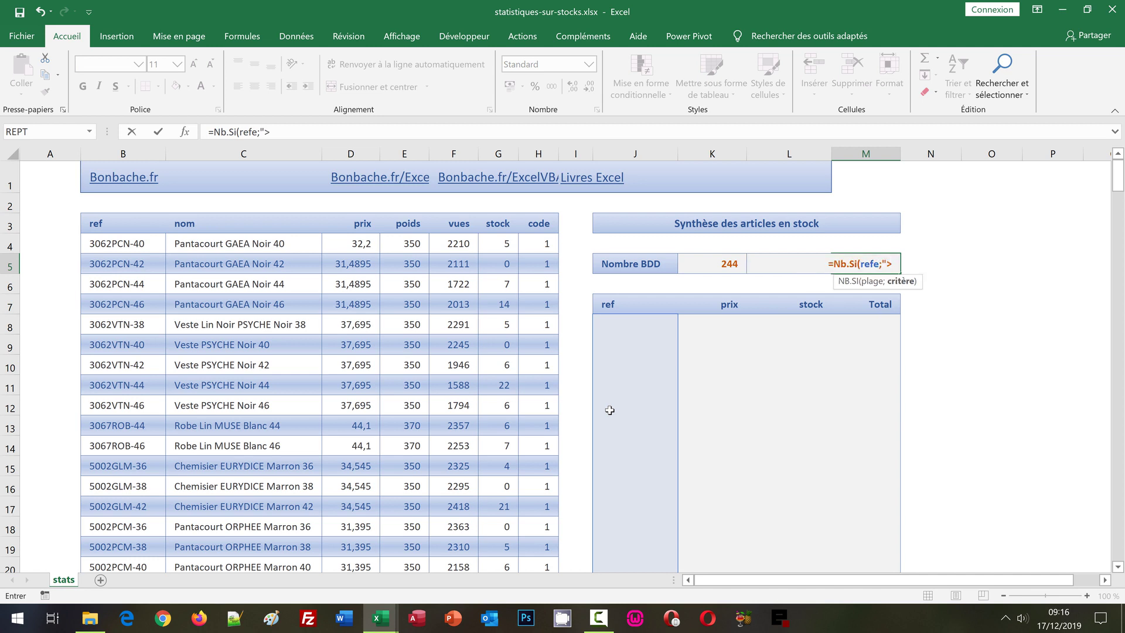
text(*<)
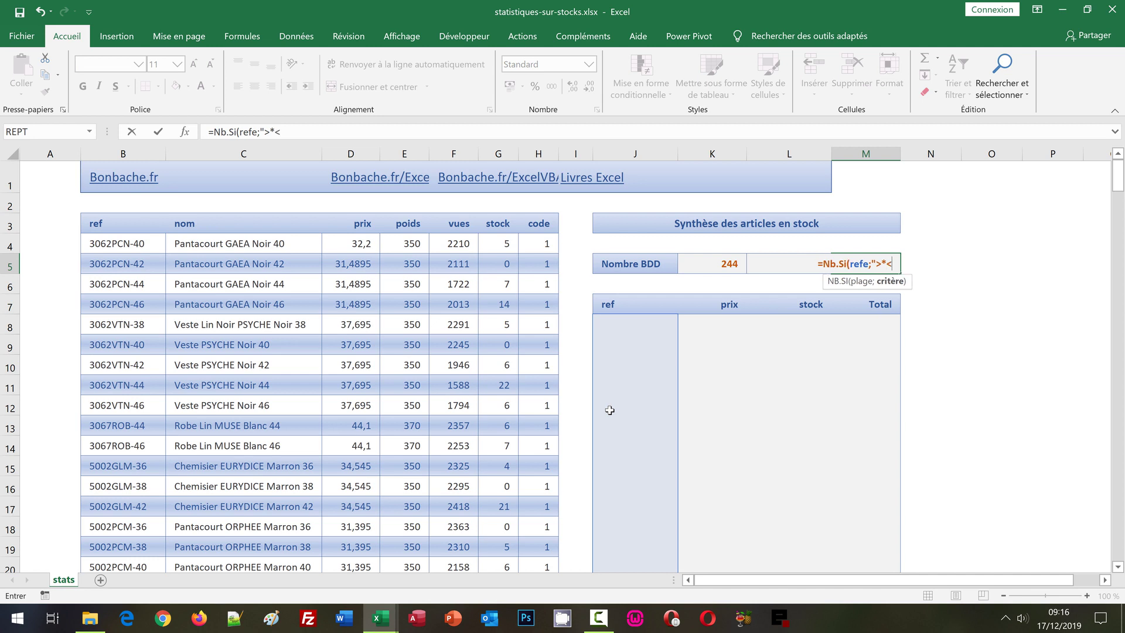
text(")
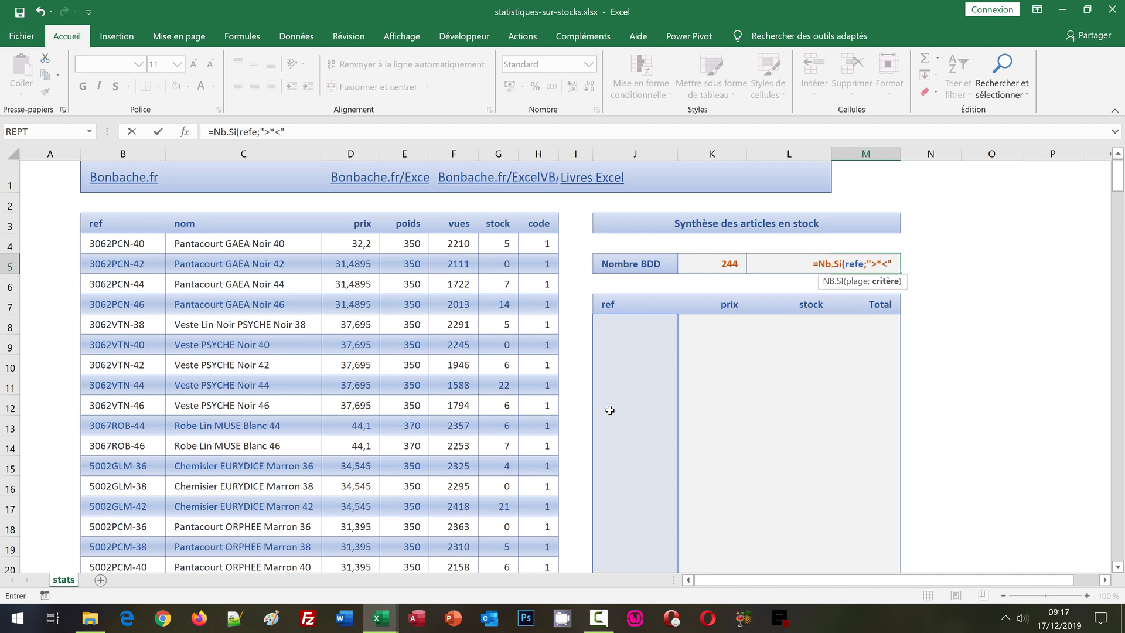
text())
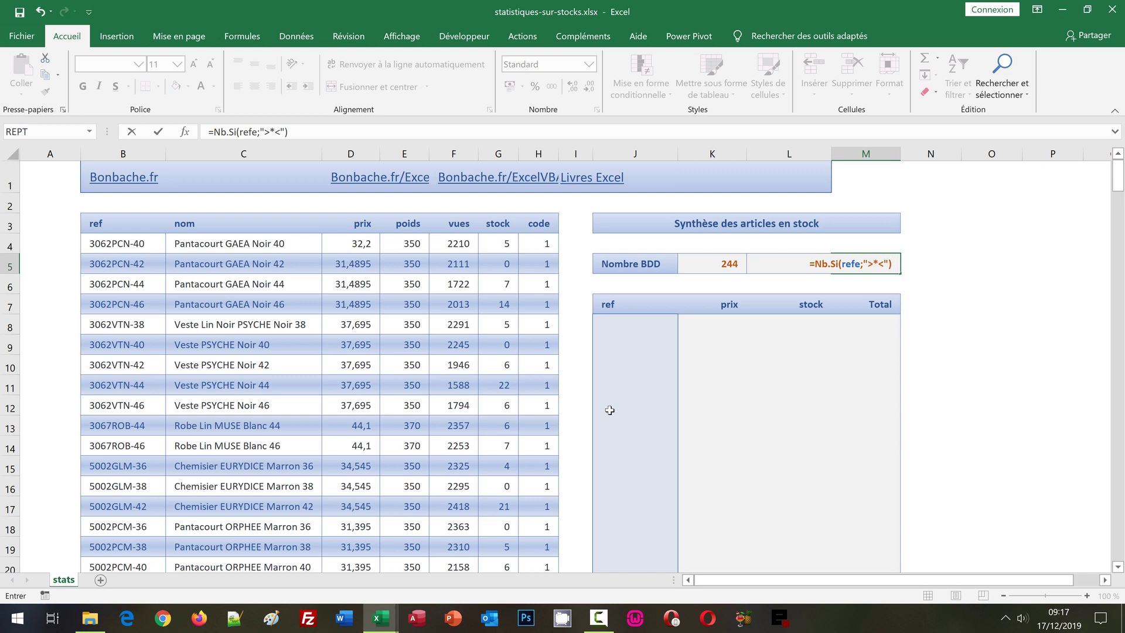
key(ctrl+Return)
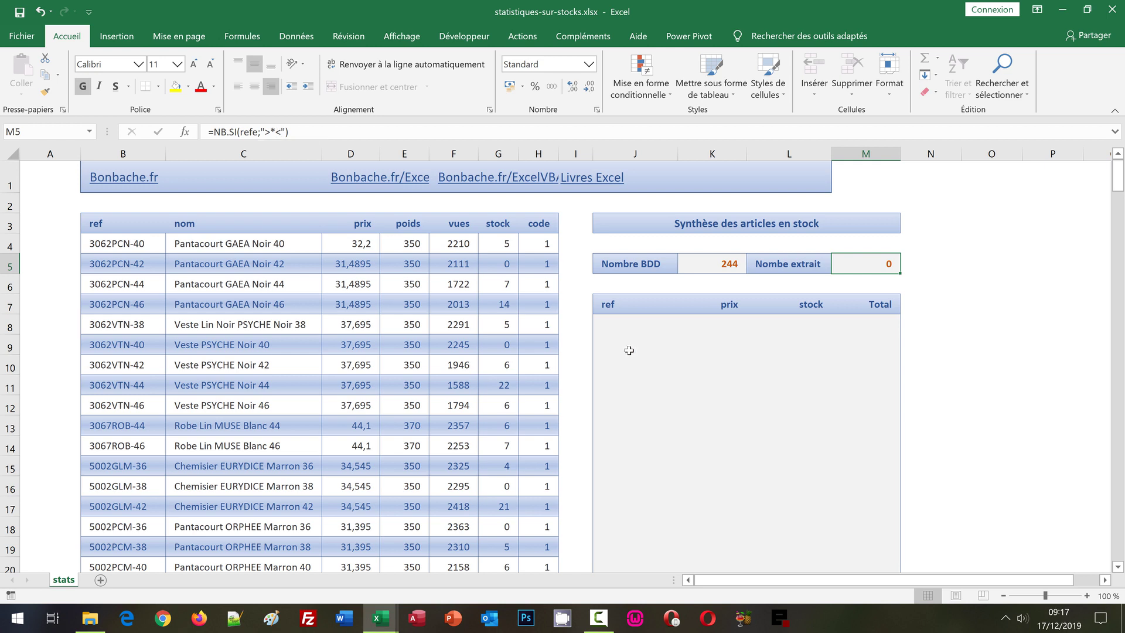
click(921, 371)
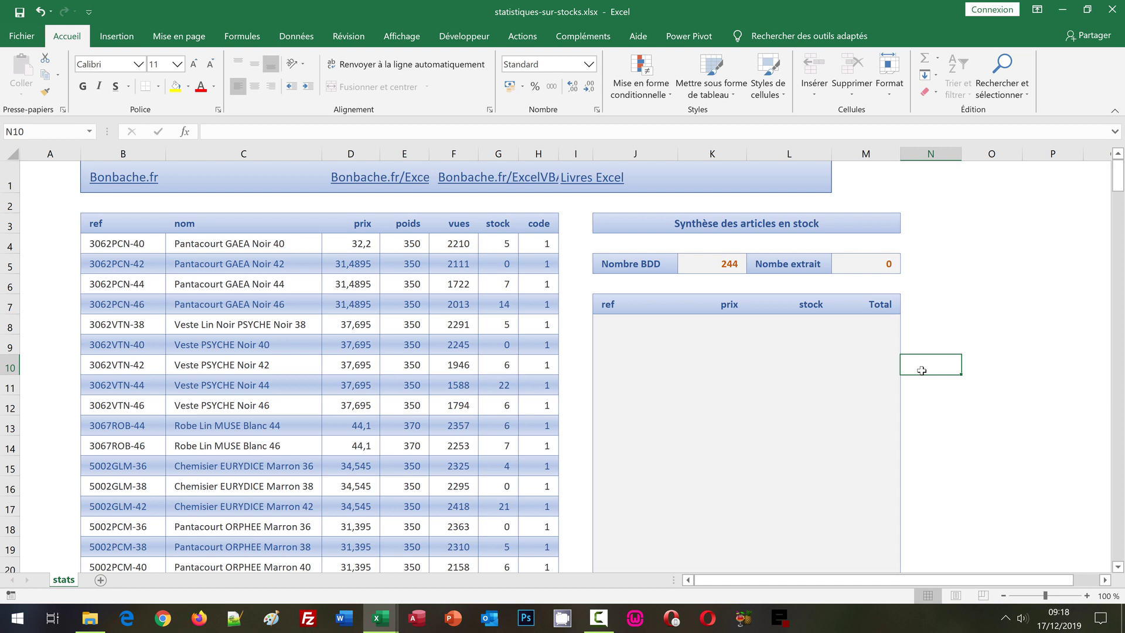
Select the whole ref column of the extraction table, from J8 down to J247.
click(605, 321)
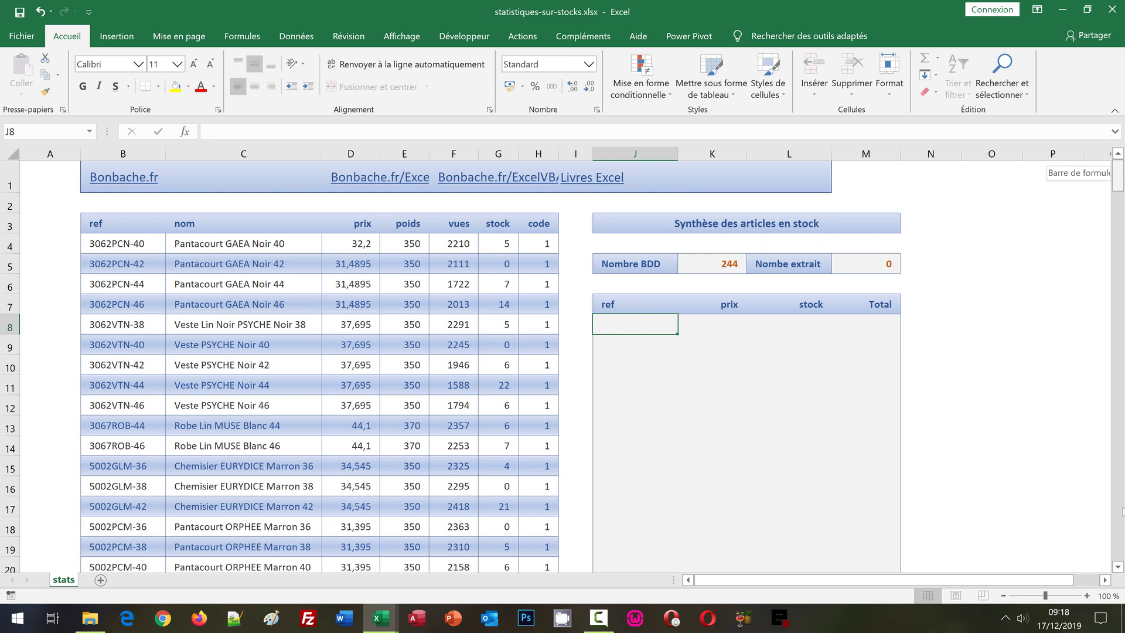
drag(1121, 514, 1120, 551)
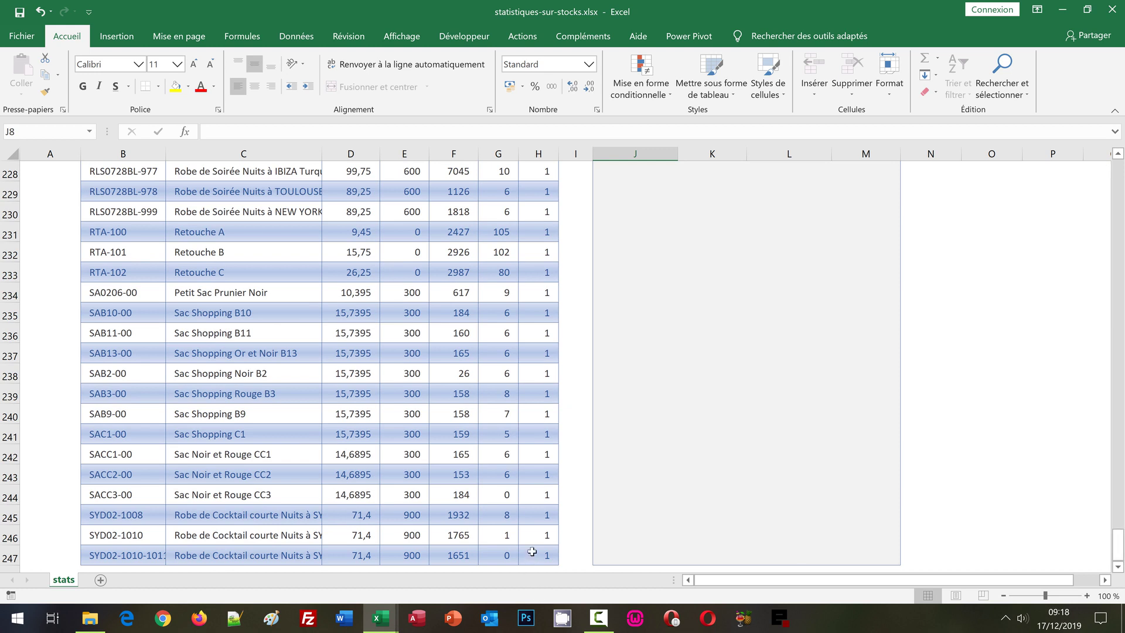
click(606, 558)
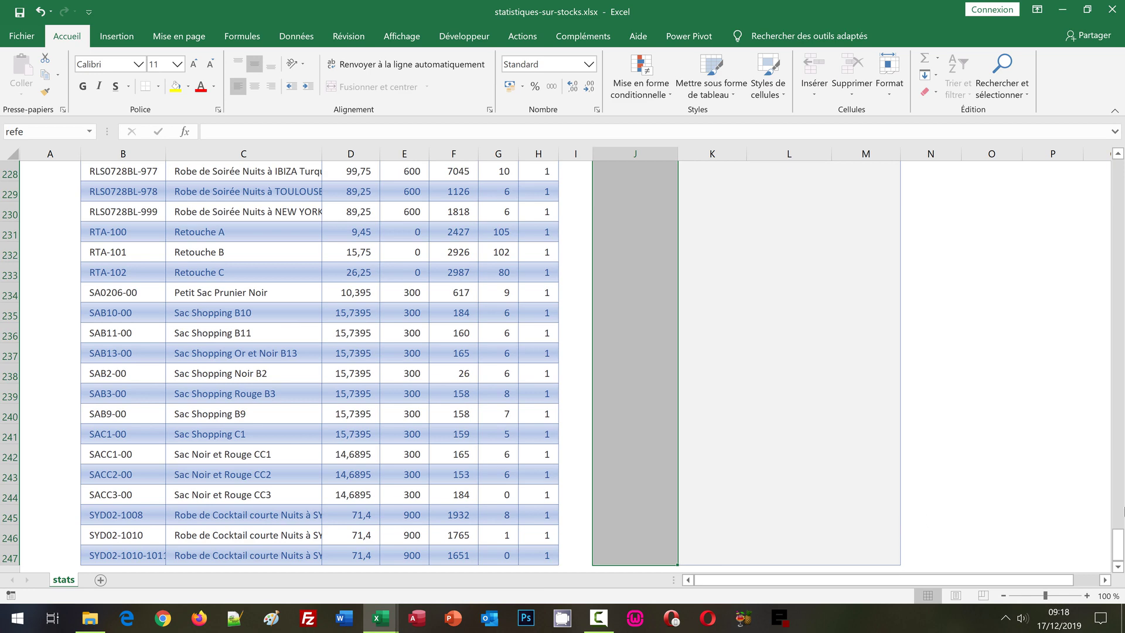
drag(1118, 548, 1118, 546)
drag(1124, 233, 1120, 201)
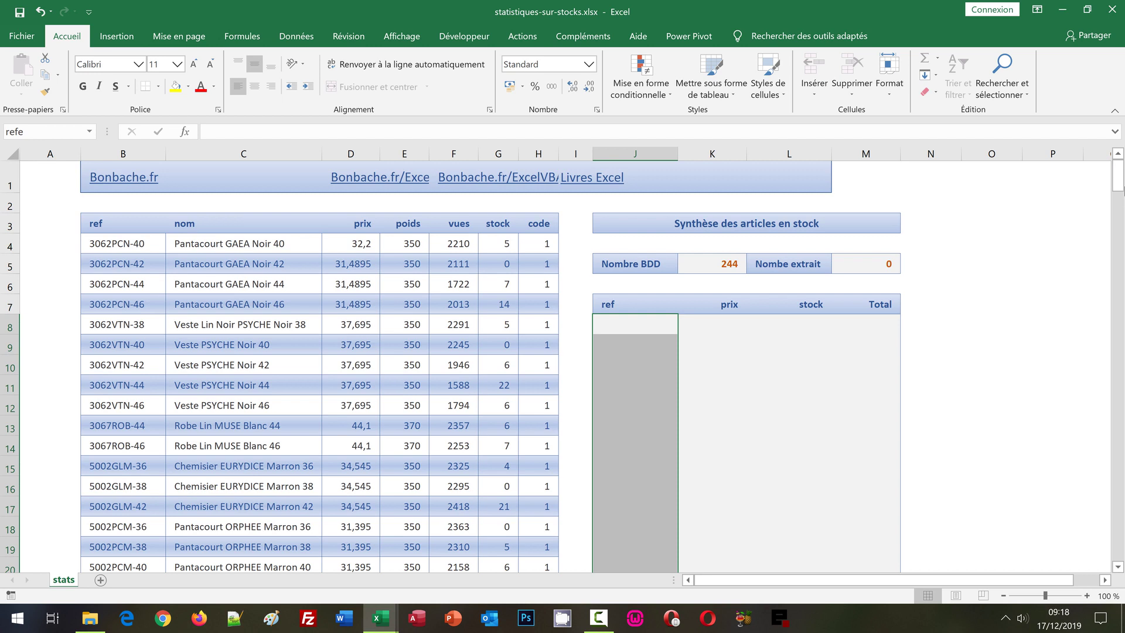
Begin the extraction formula for the selected ref cells with =SiErreur(Index(ref;Petite.Valeur(.
text(=)
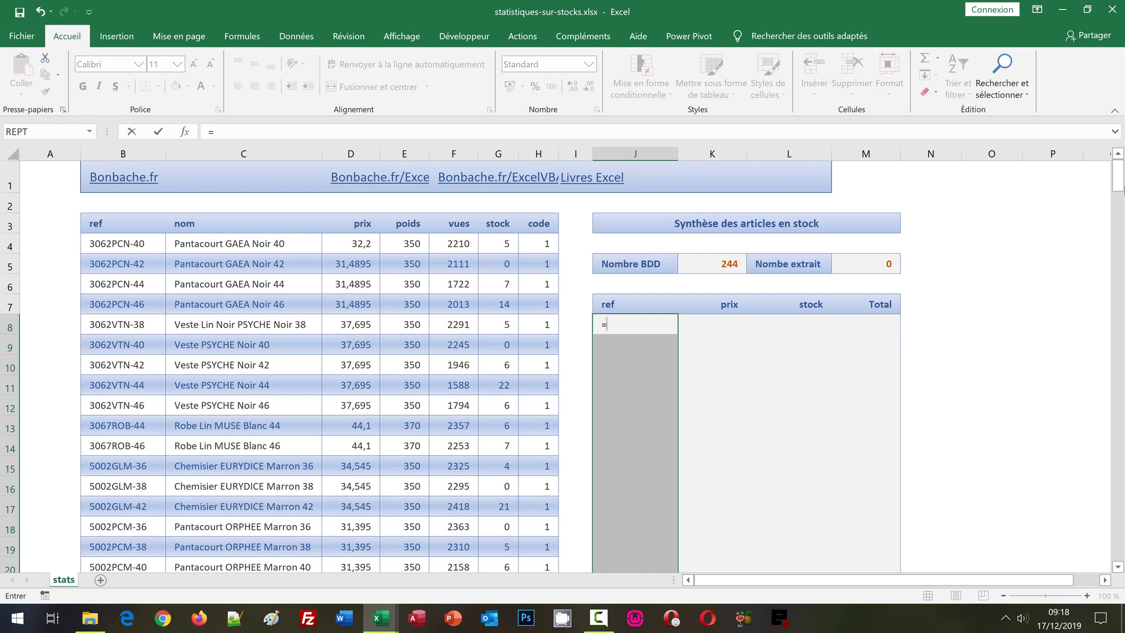
text(SiE)
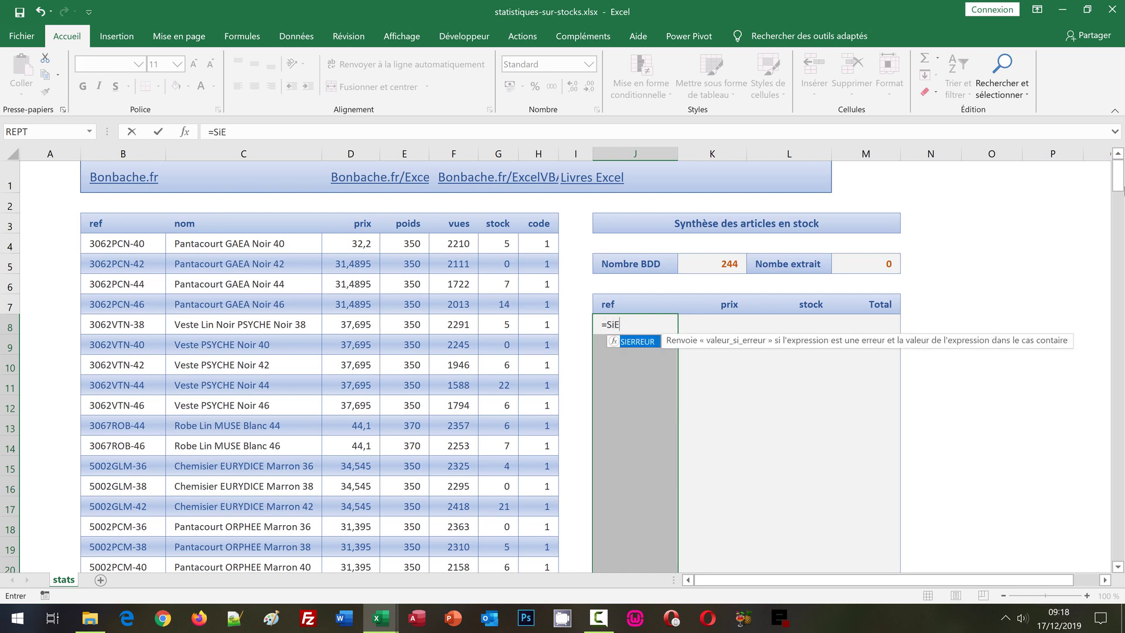
text(rreu)
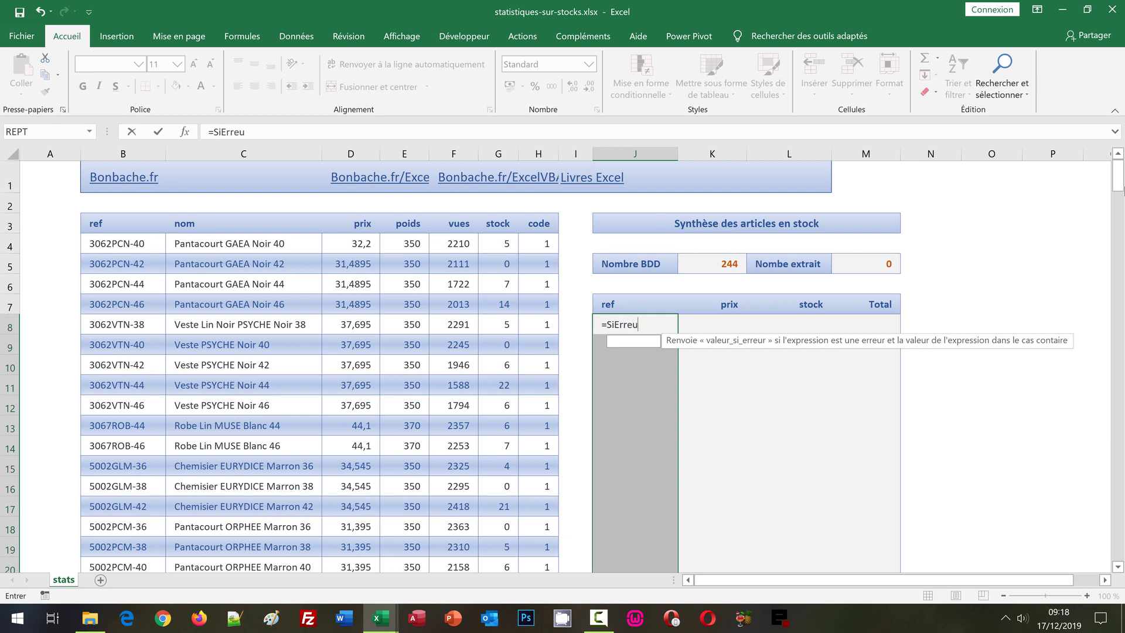
text(r()
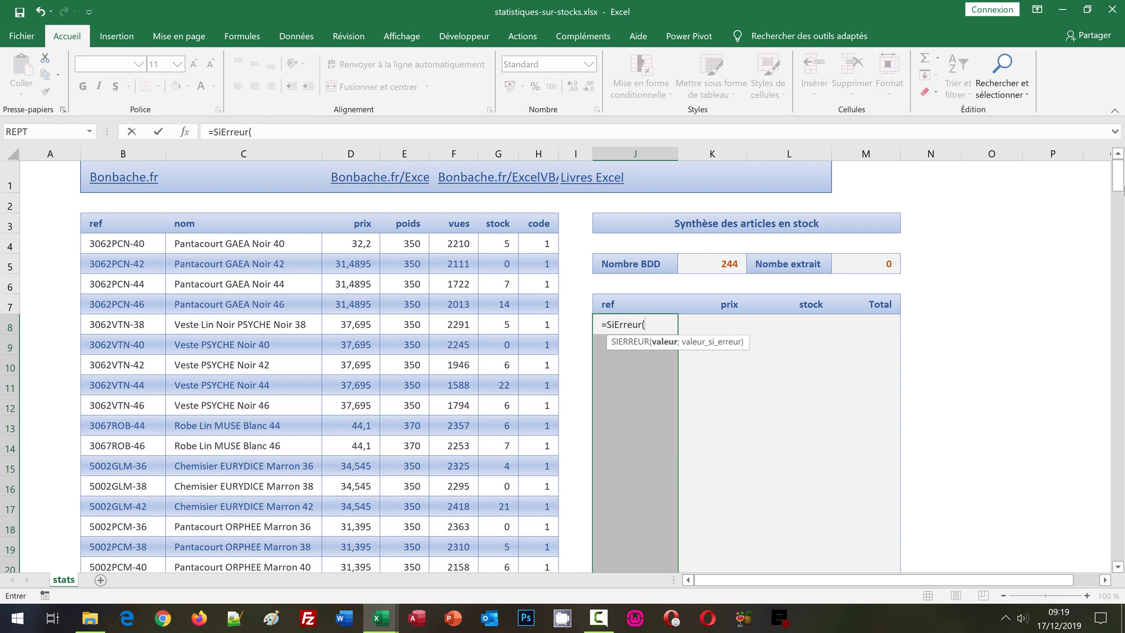
text(In)
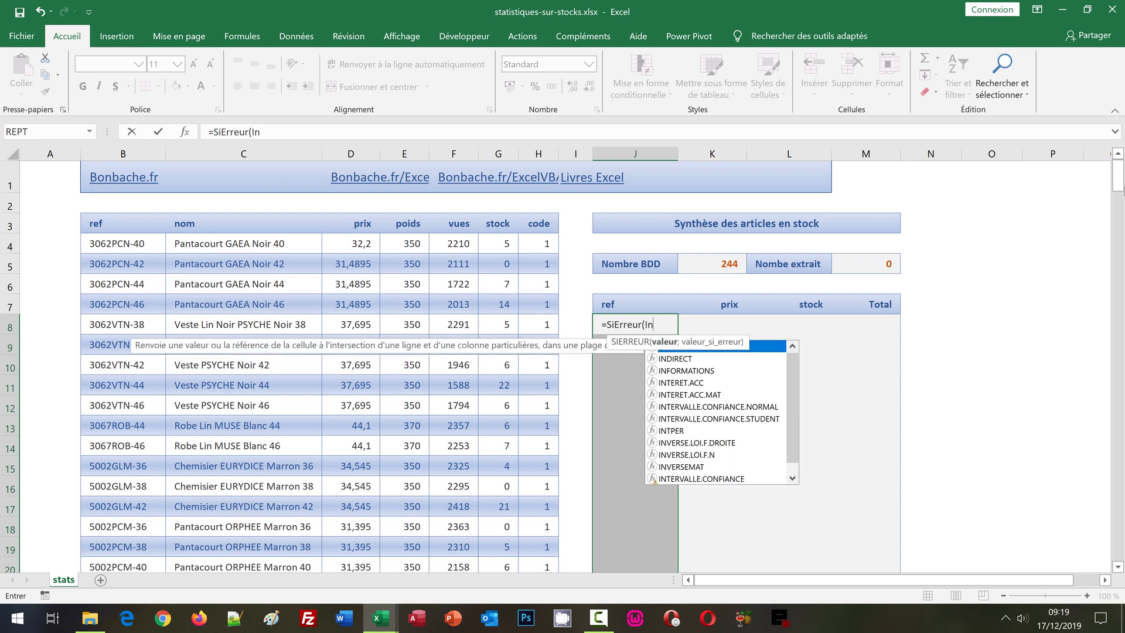
text(dex)
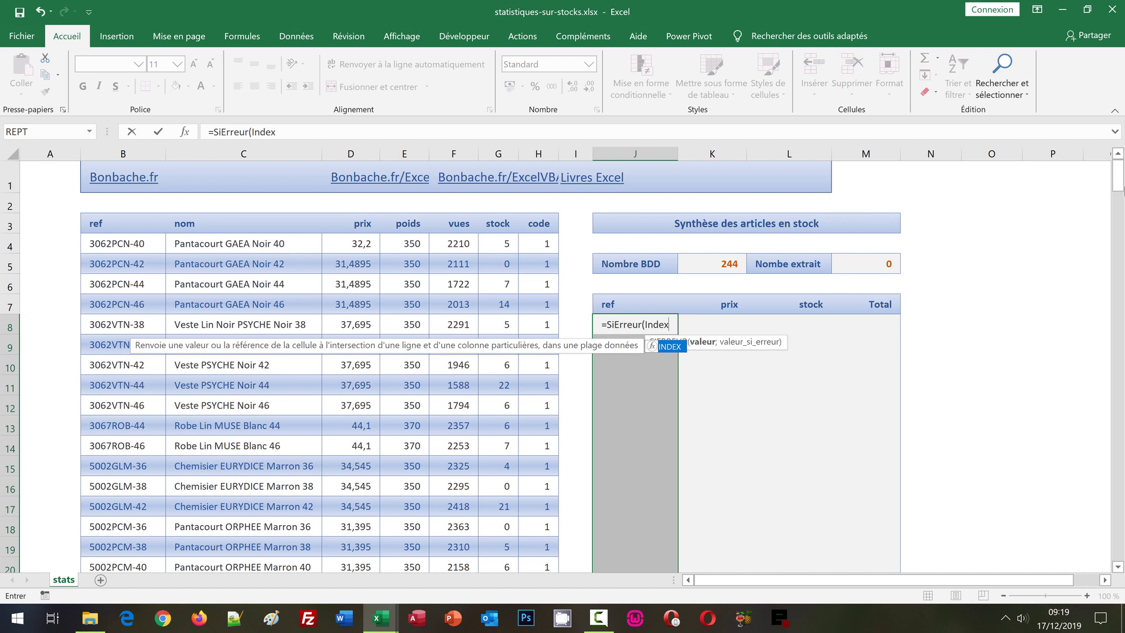
text(()
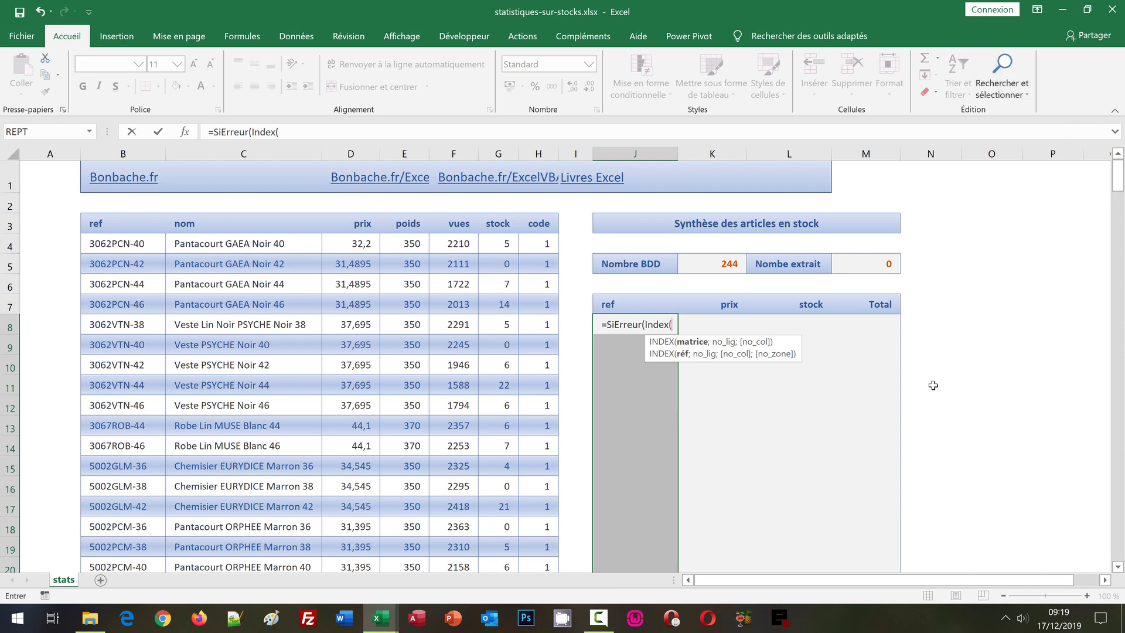
text(ref)
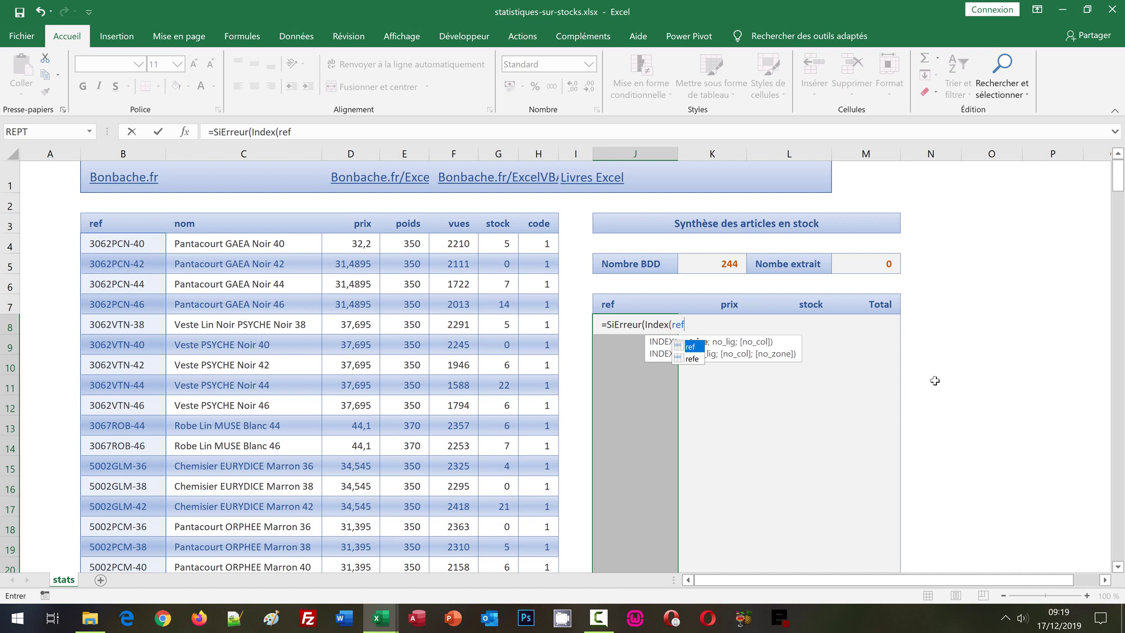
text(;)
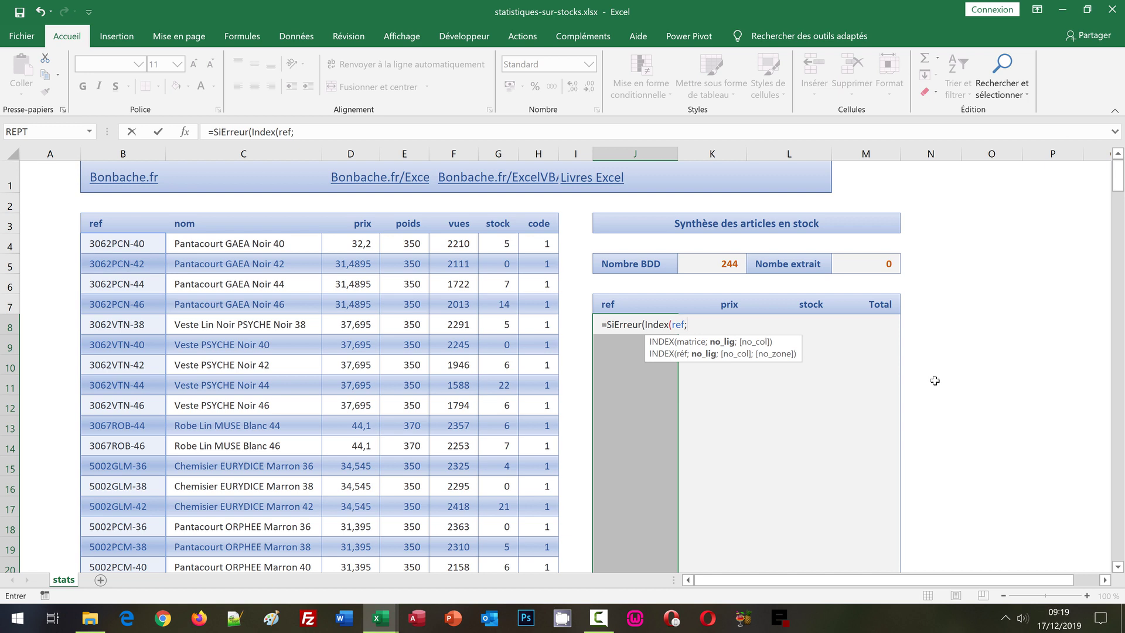
text(Petite)
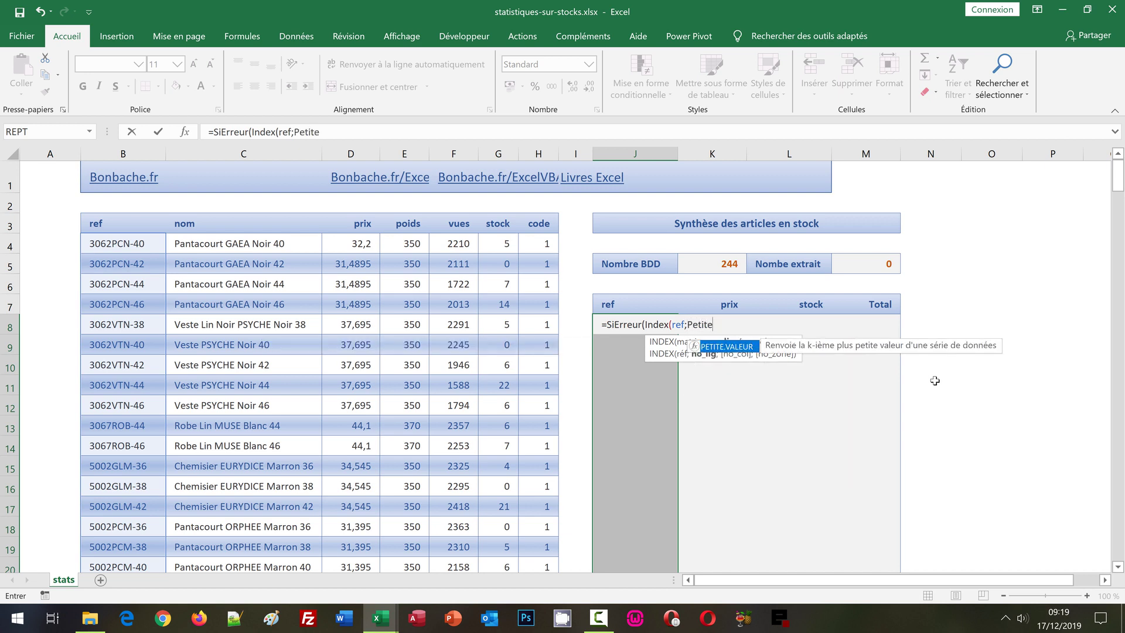
text(.Valeur()
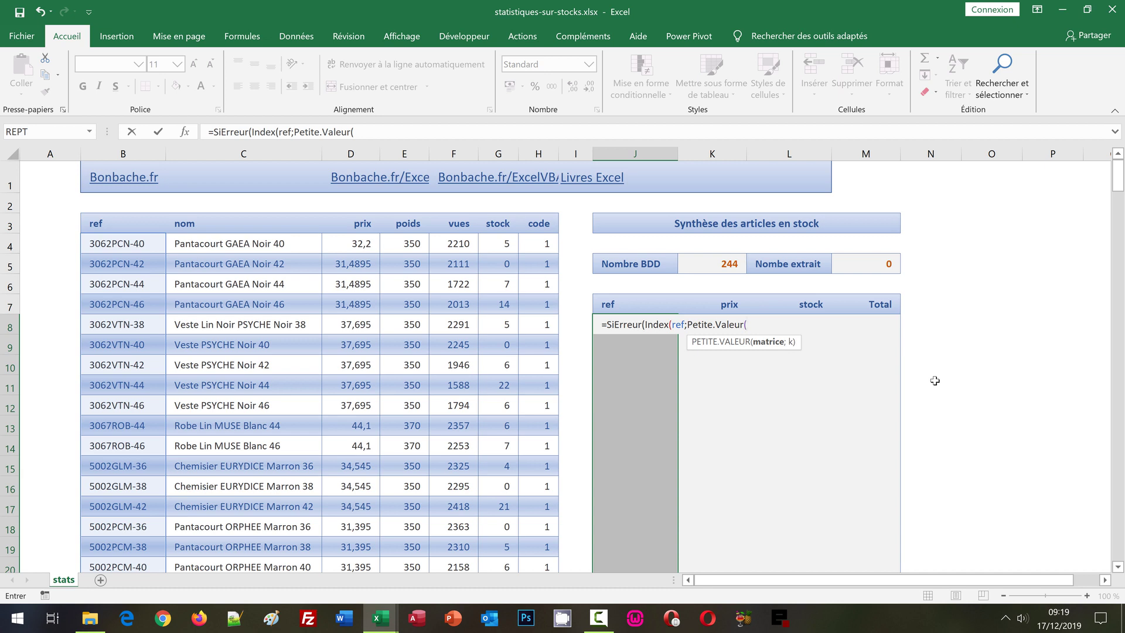
Add Si(stock>0;Equiv(ref;ref;0)) as the matrix argument of Petite.Valeur in the extraction formula.
text(Si()
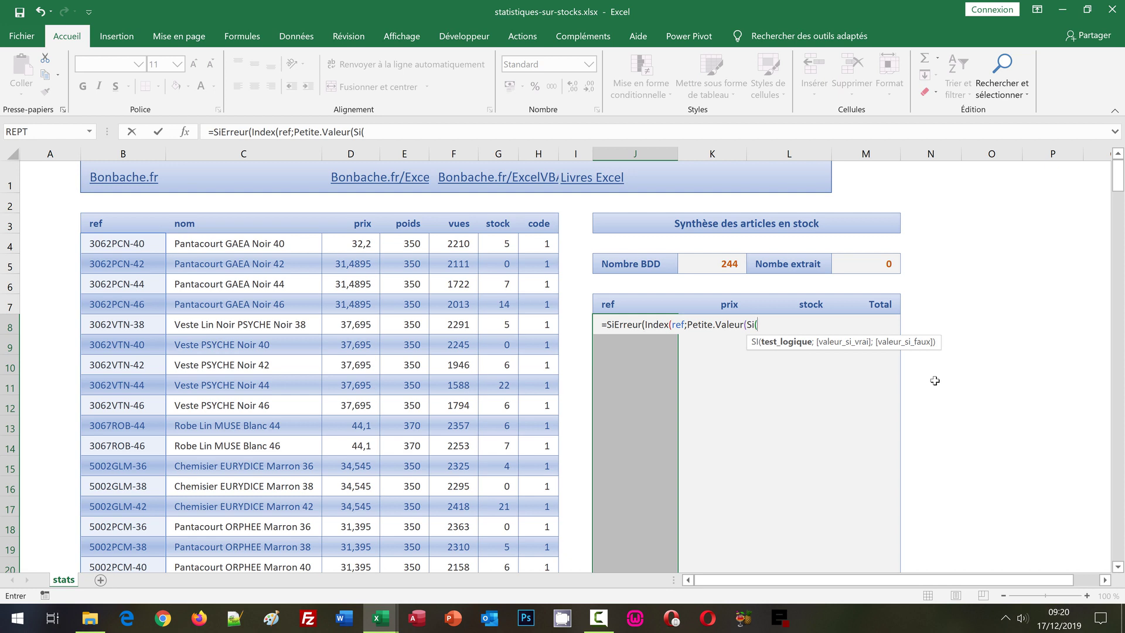
text(stock)
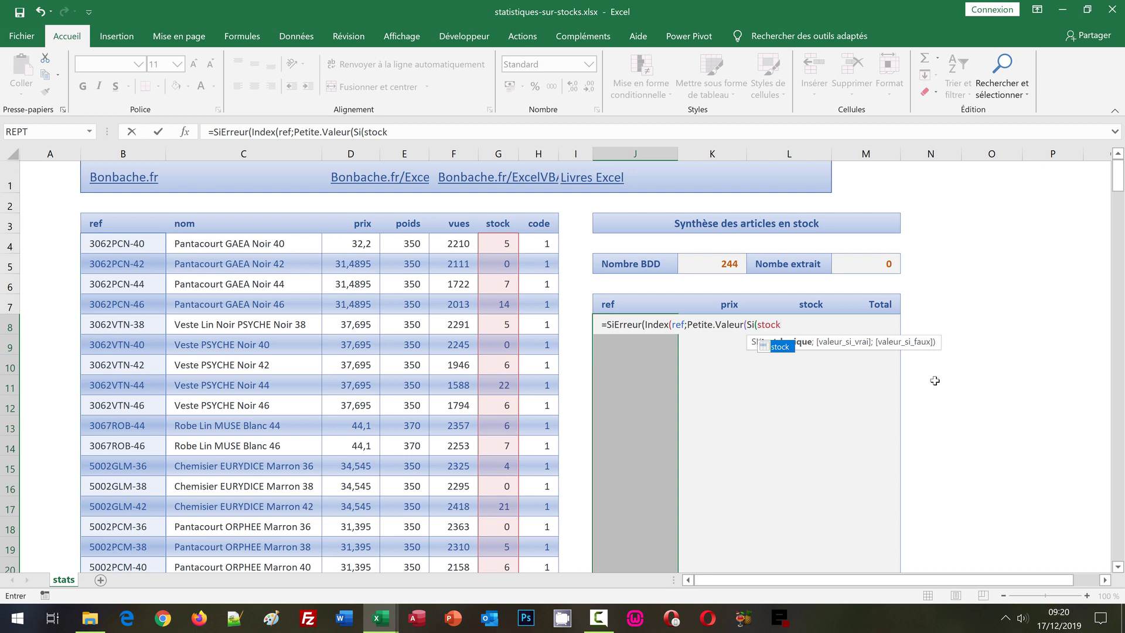
text(>0)
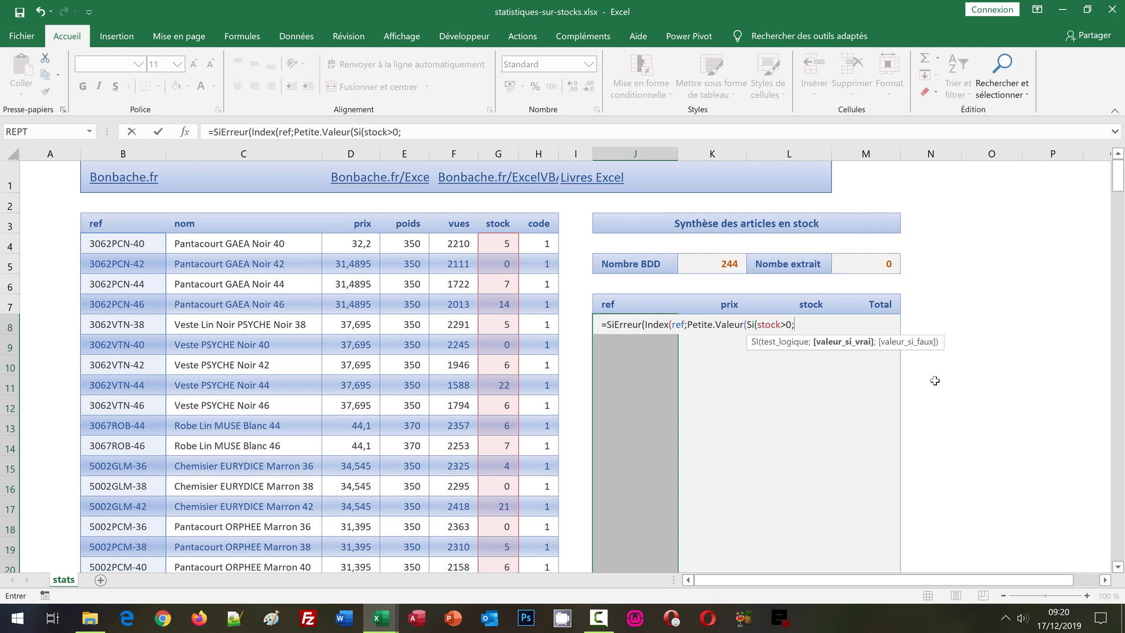
text(Equiv()
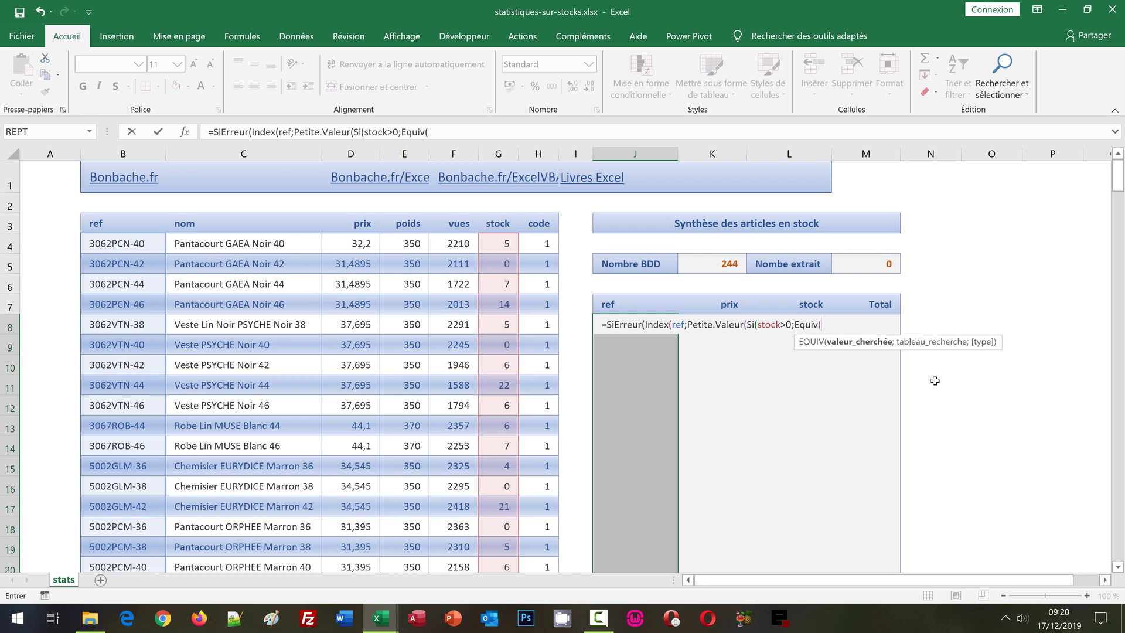
text(ref)
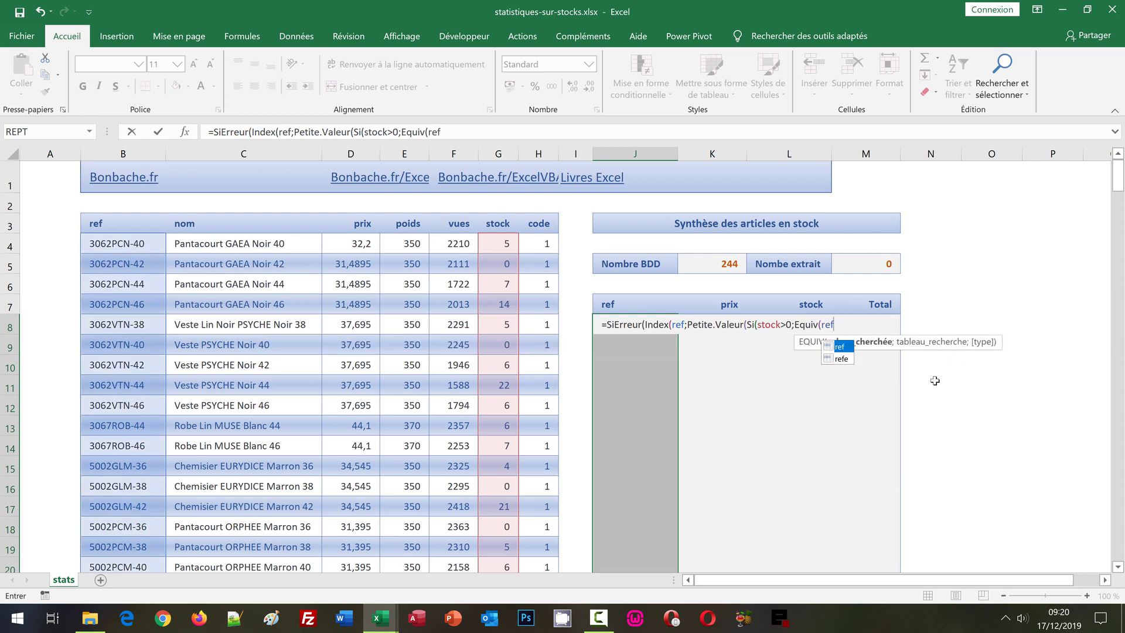
text(;)
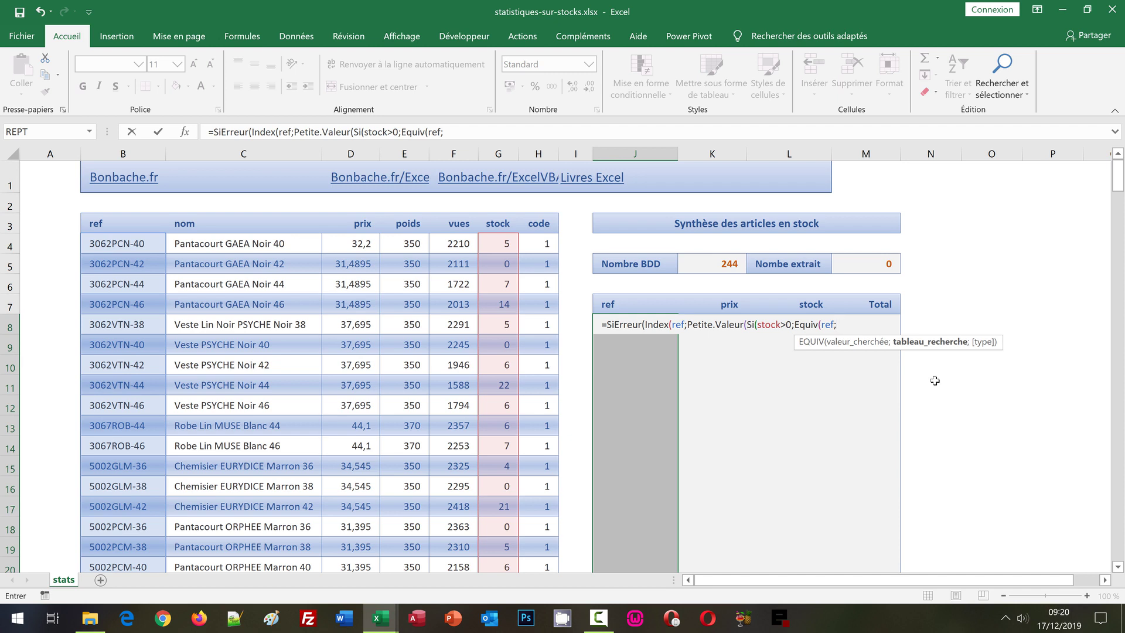
text(ref)
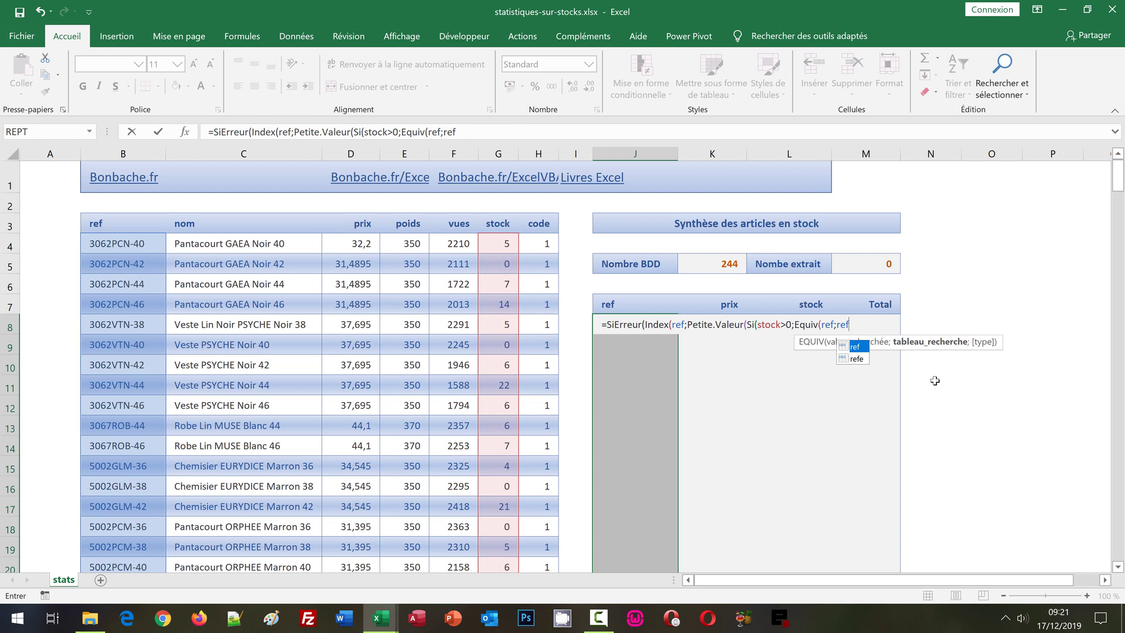
text(;)
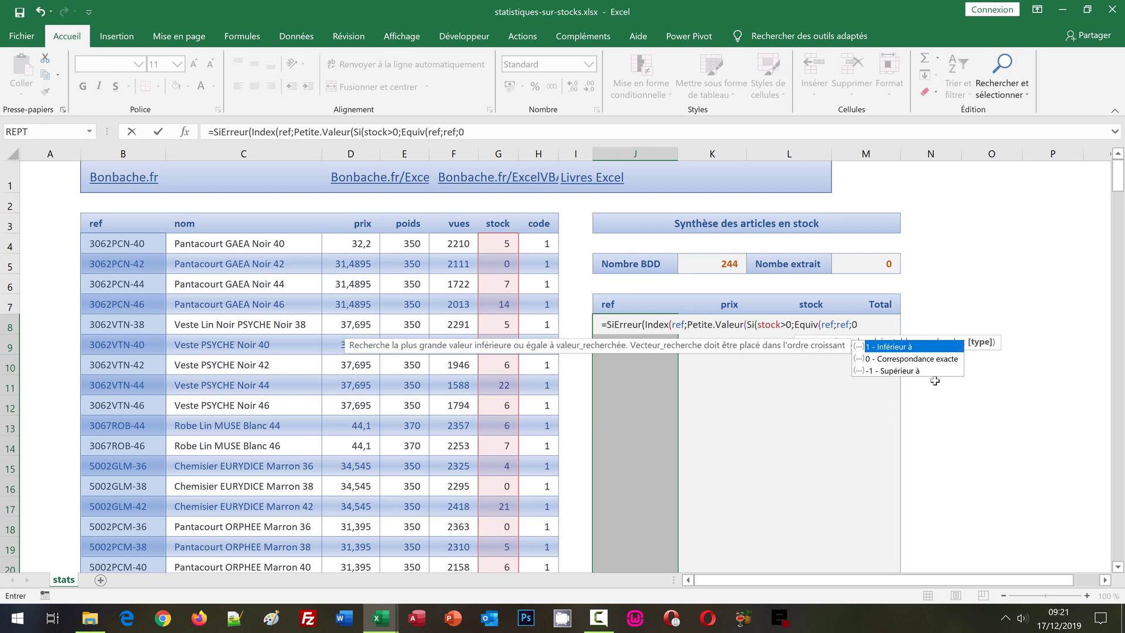
text(0))
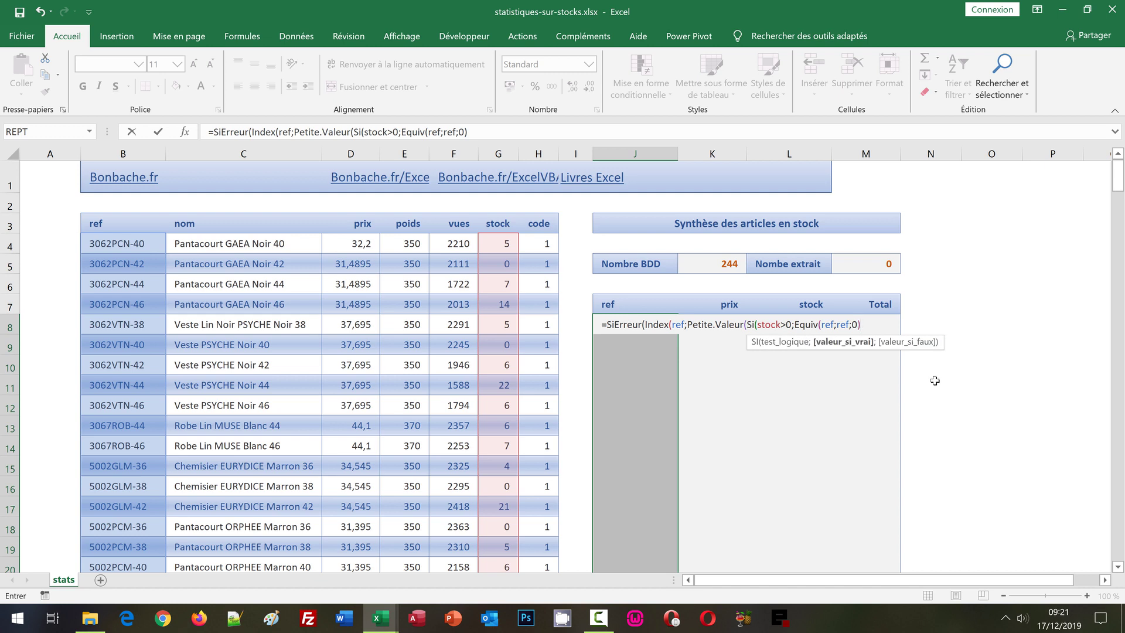
text())
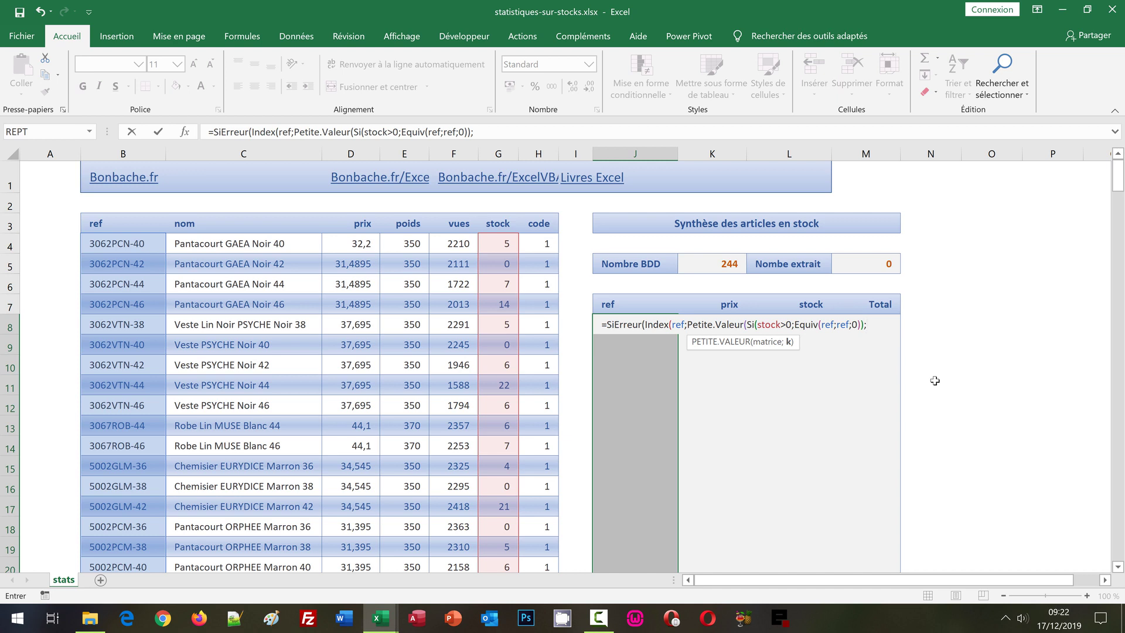
Add Ligne(Indirect("1:" & Lignes(ref))) as the rank argument of Petite.Valeur in the extraction formula.
text(L)
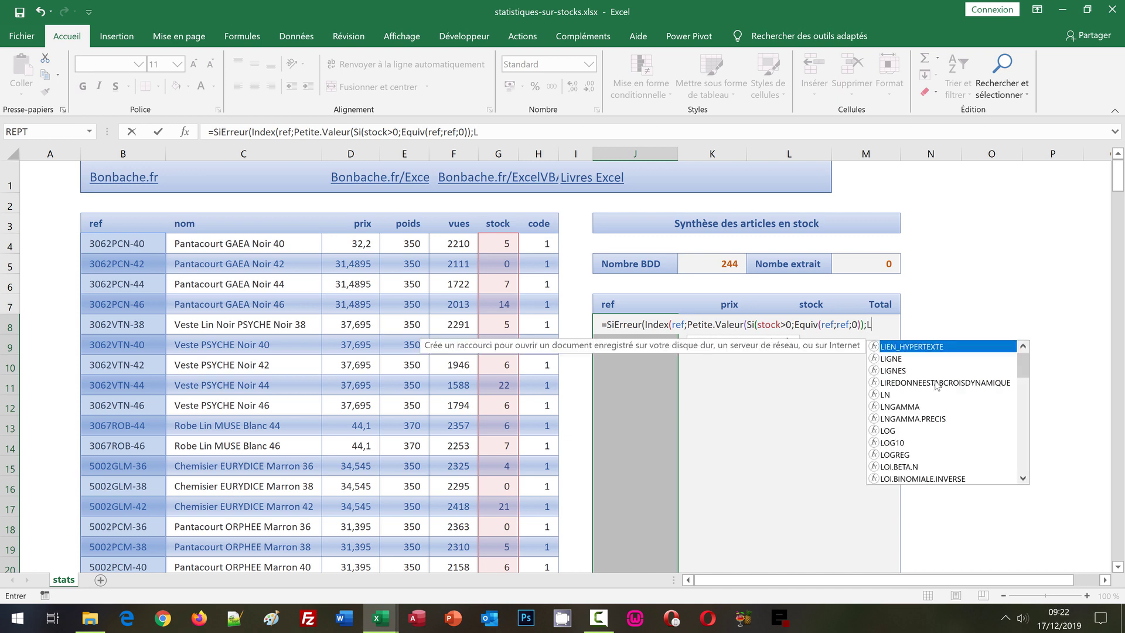
text(igne()
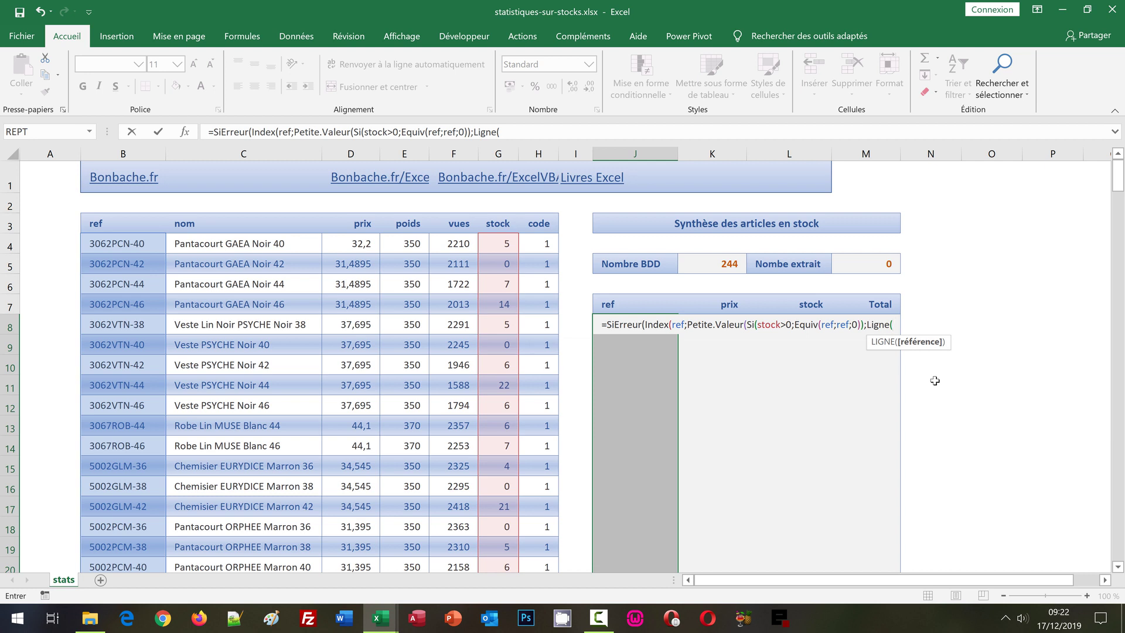
text(Indirect)
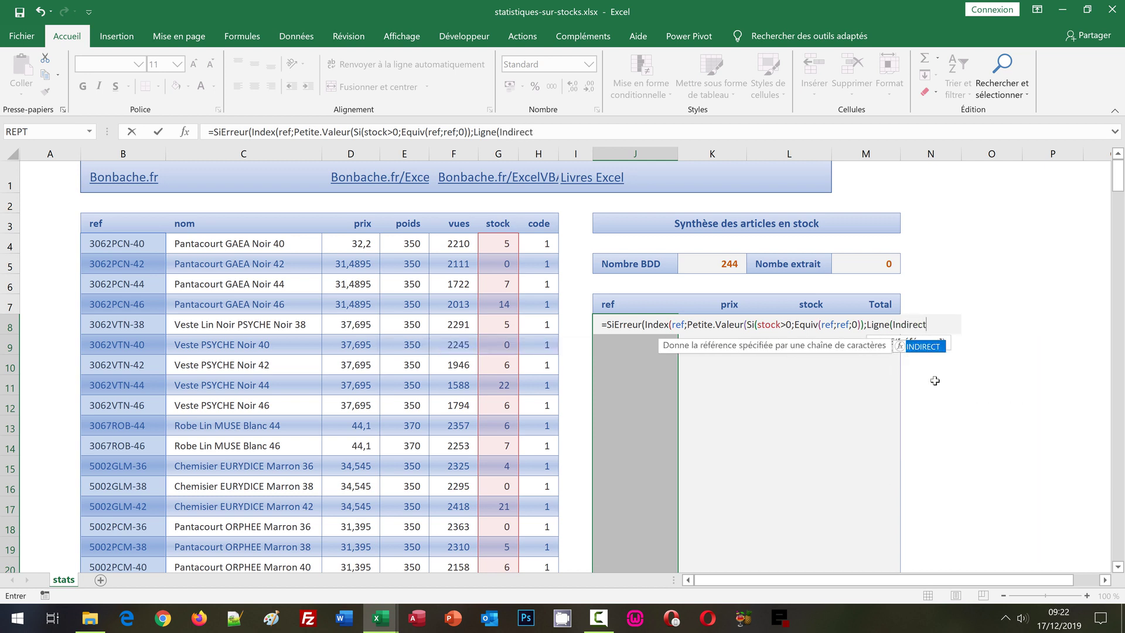
text(()
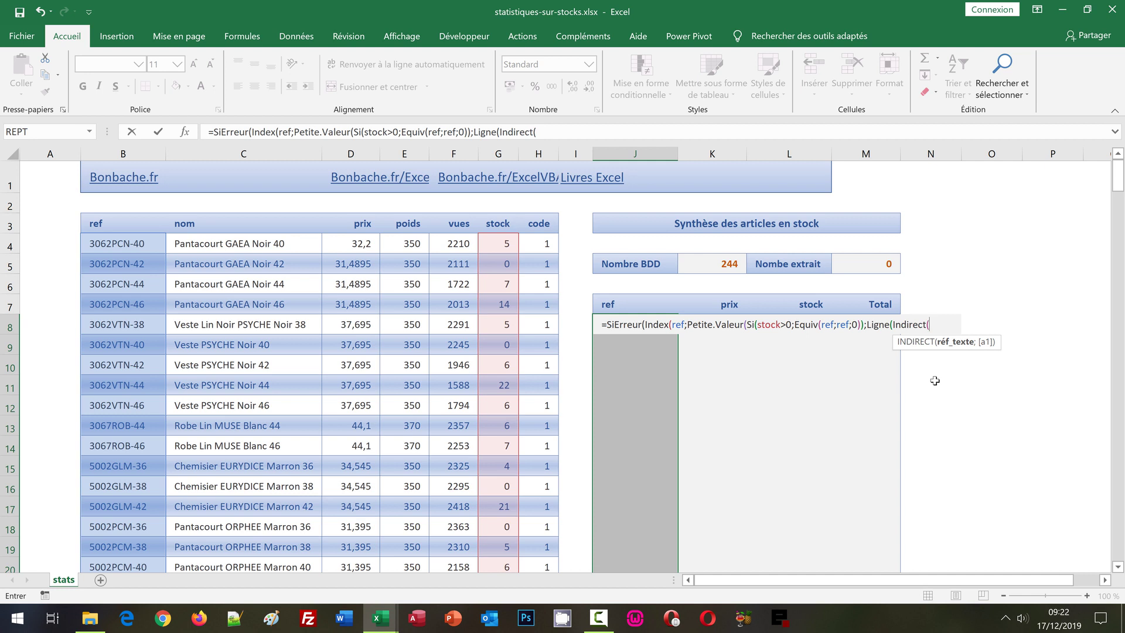
text("1:)
text(&)
text(Ligne)
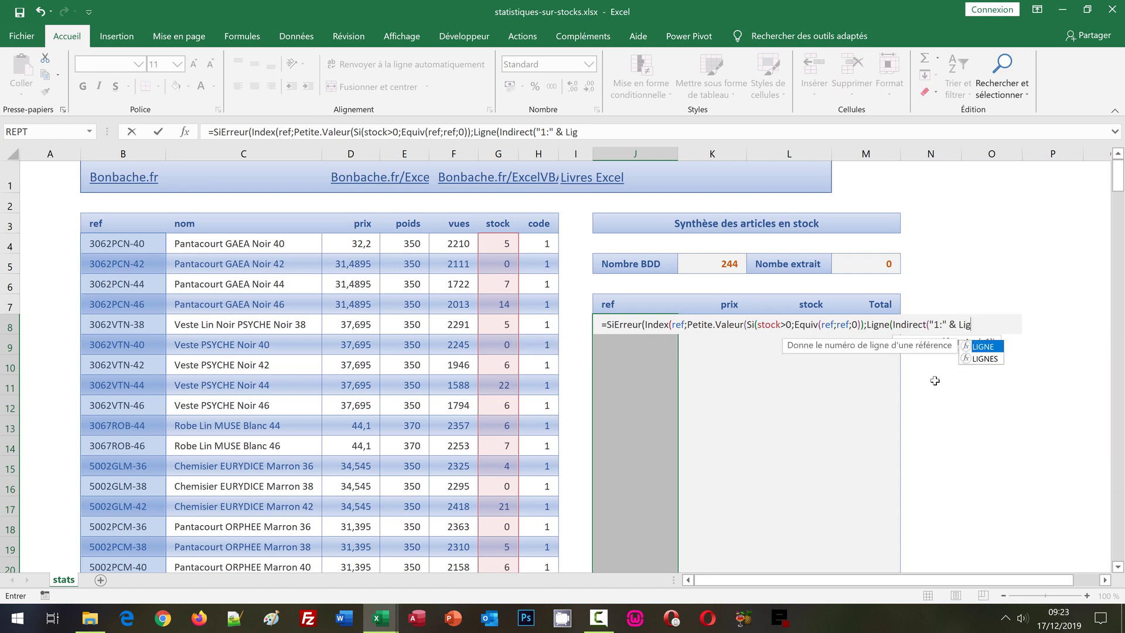
text(s)
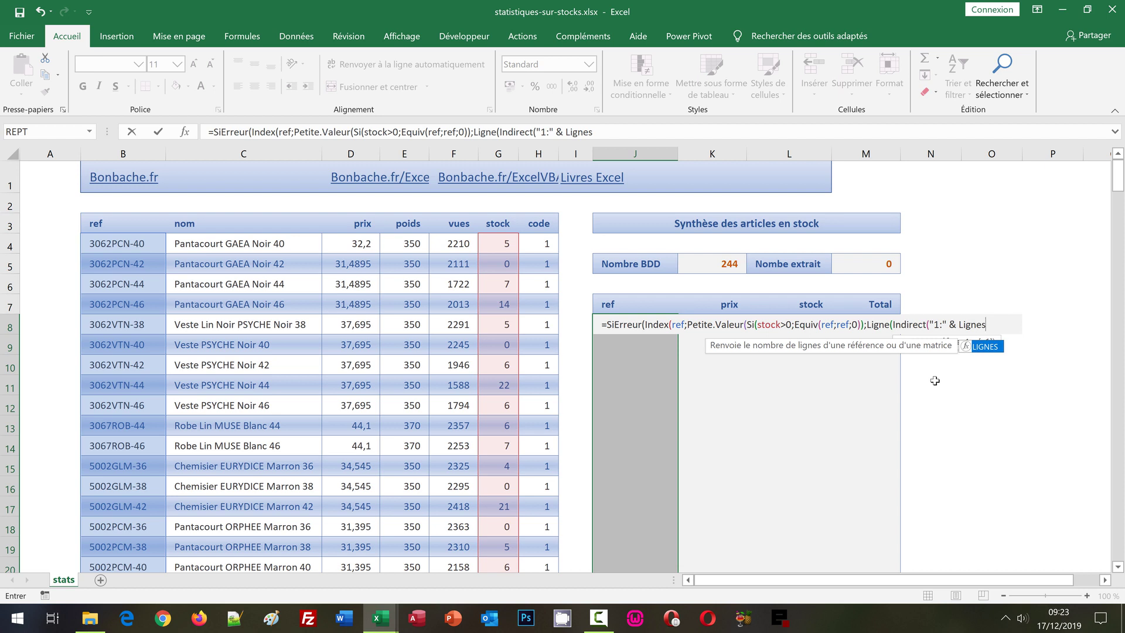
text(()
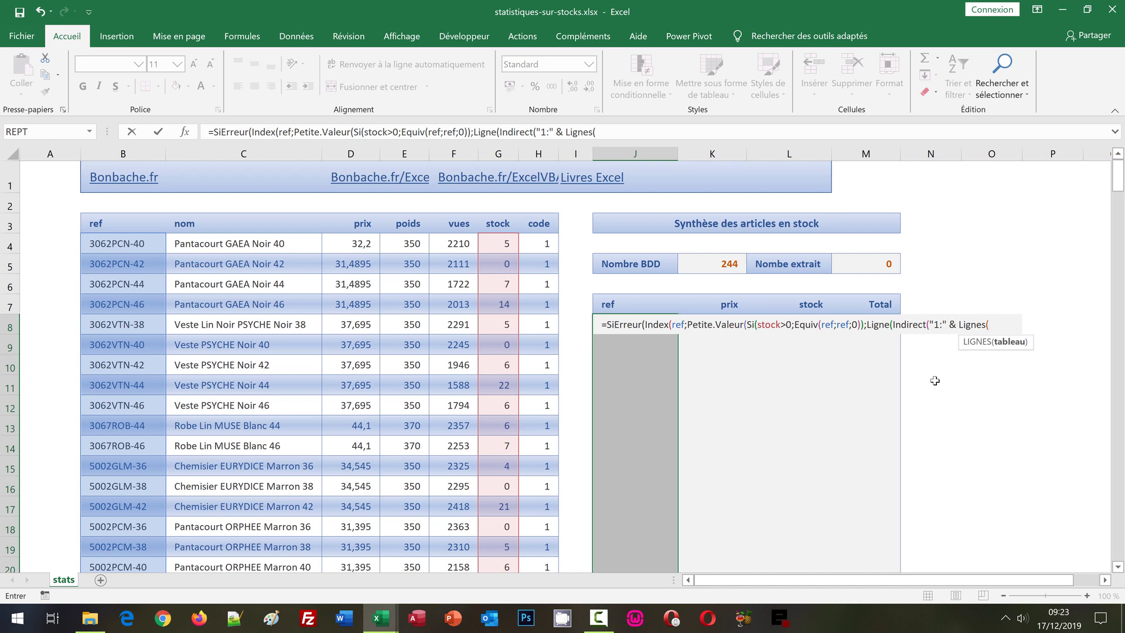
text(ref)
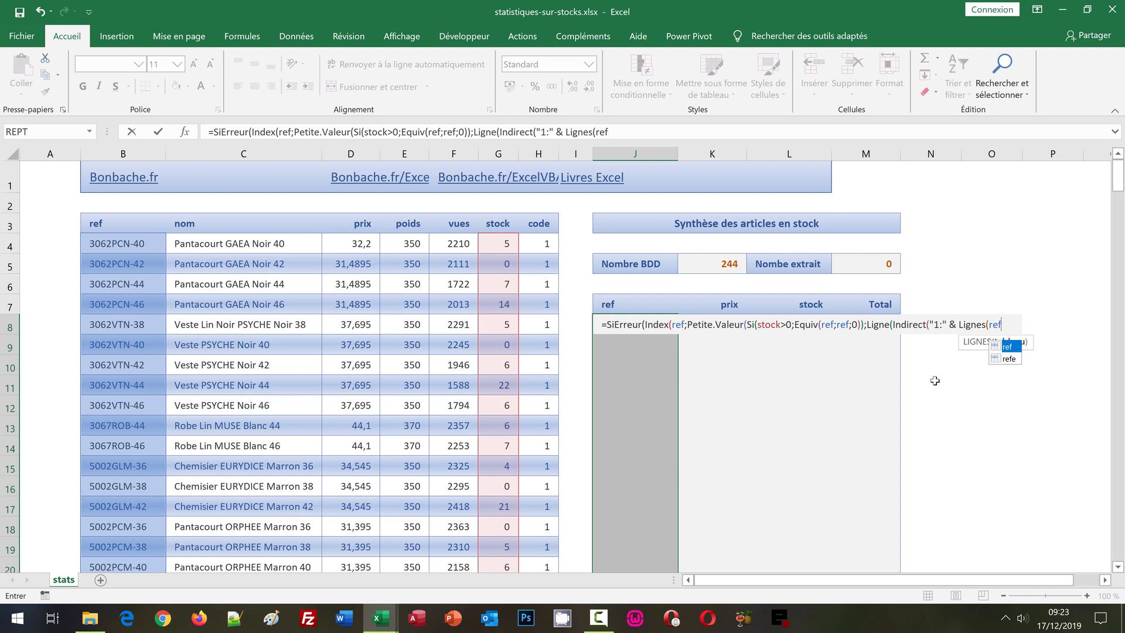
text())
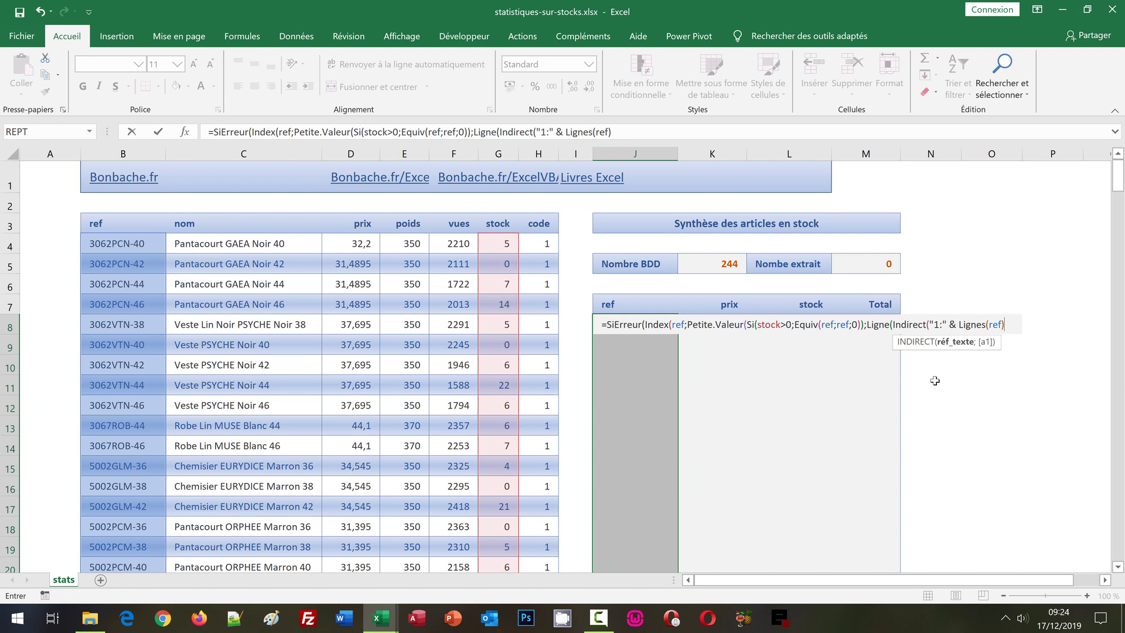
text())
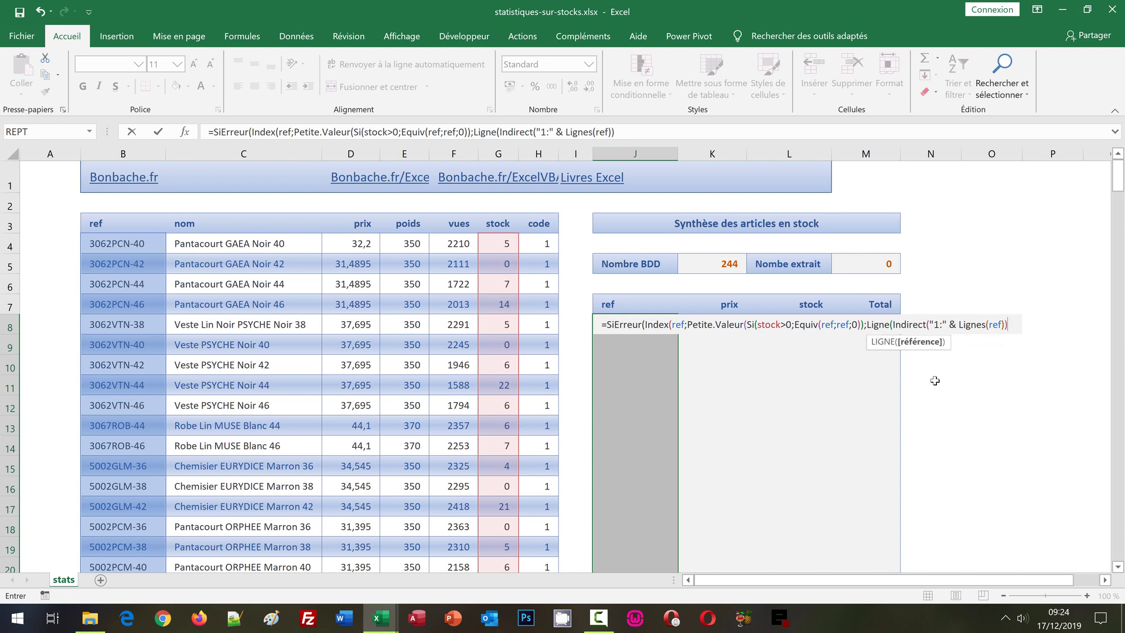
text())
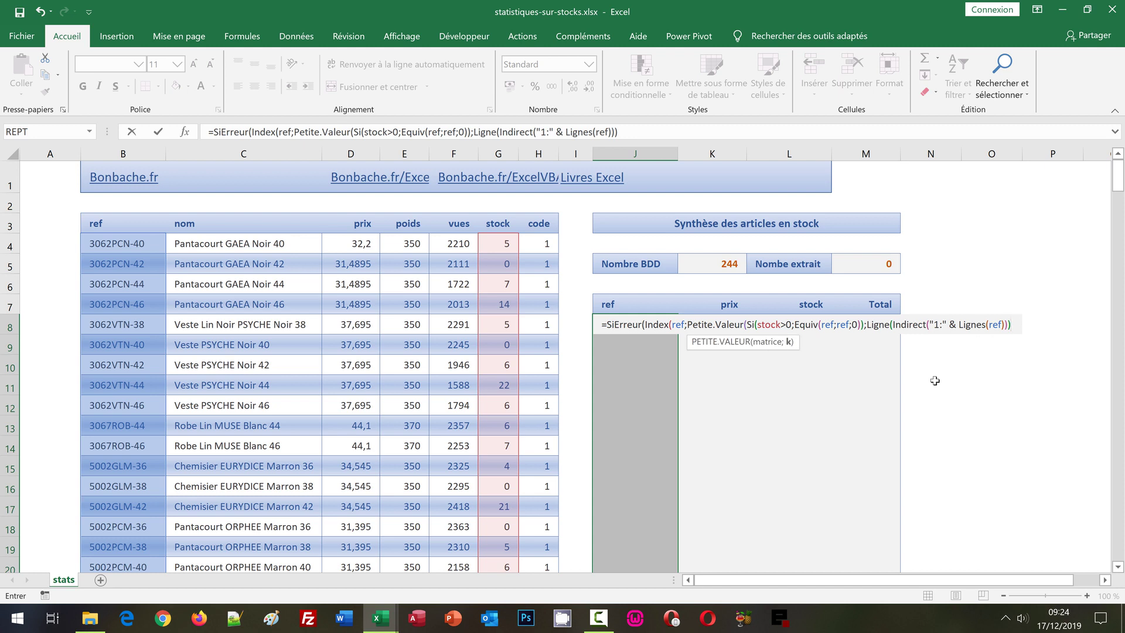
Close the Petite.Valeur and Index functions, set "" as the SiErreur fallback, and validate the formula as an array formula.
text())
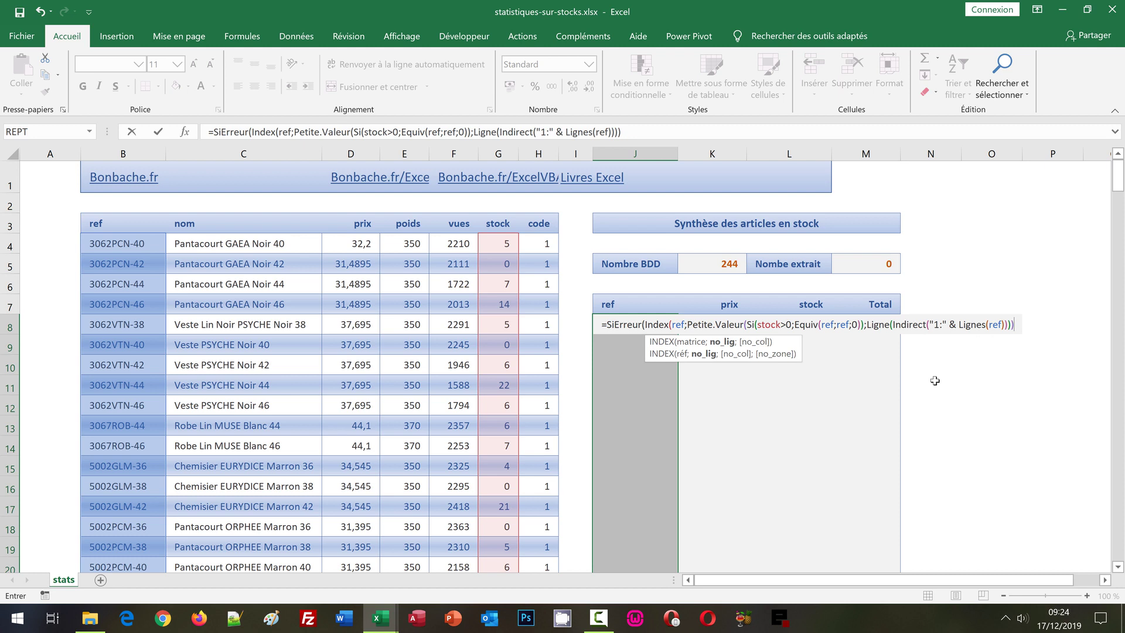
text())
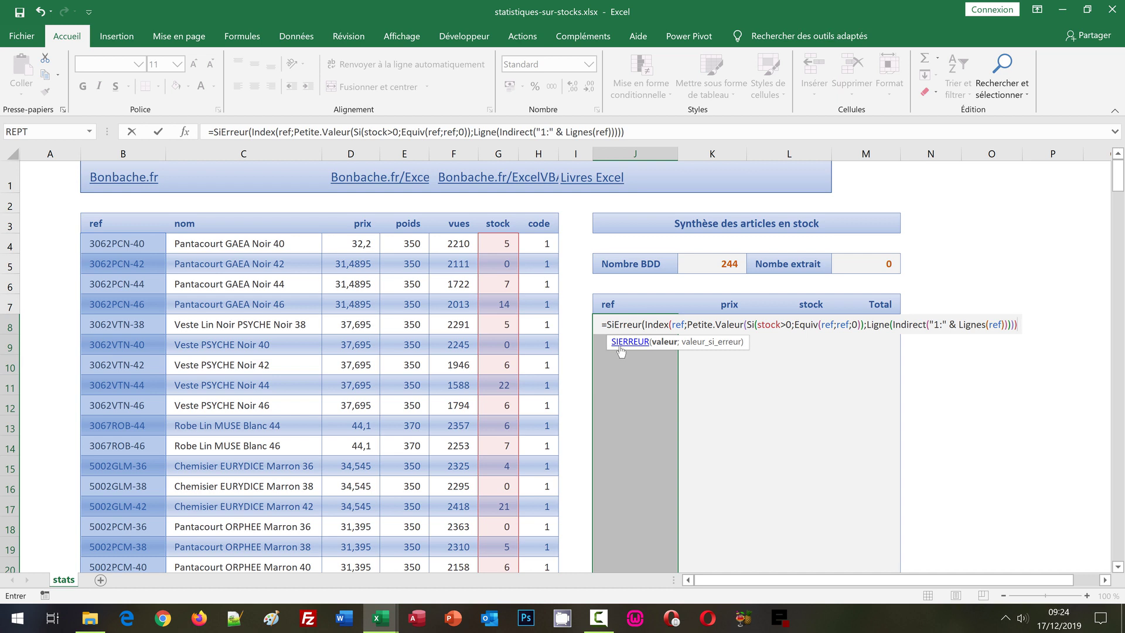
text(;"")
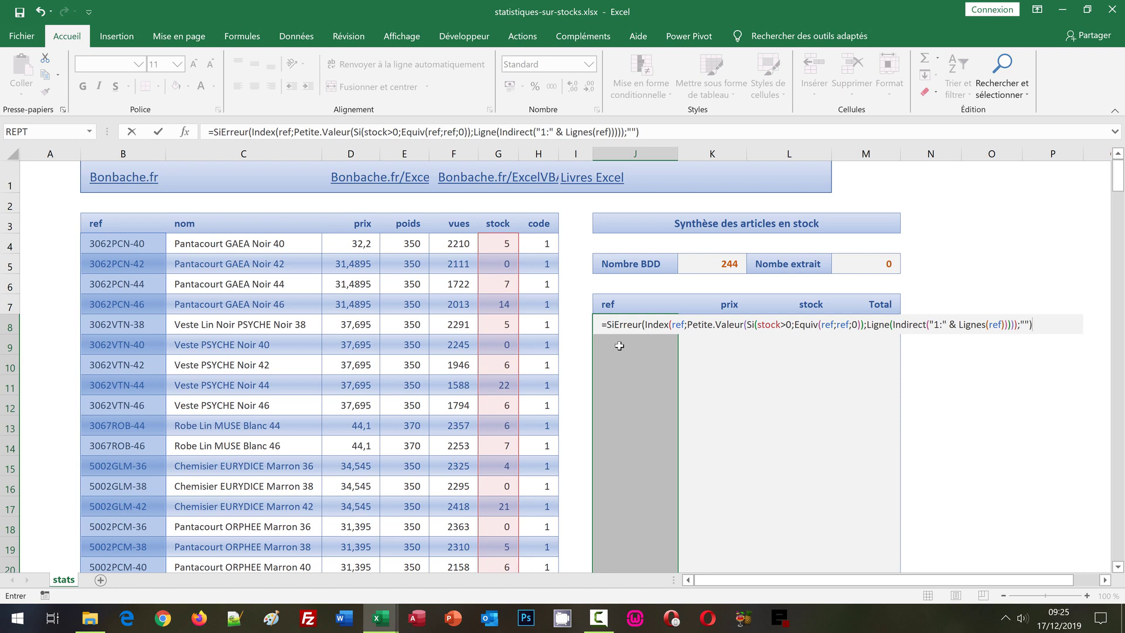
key(ctrl+shift+Return)
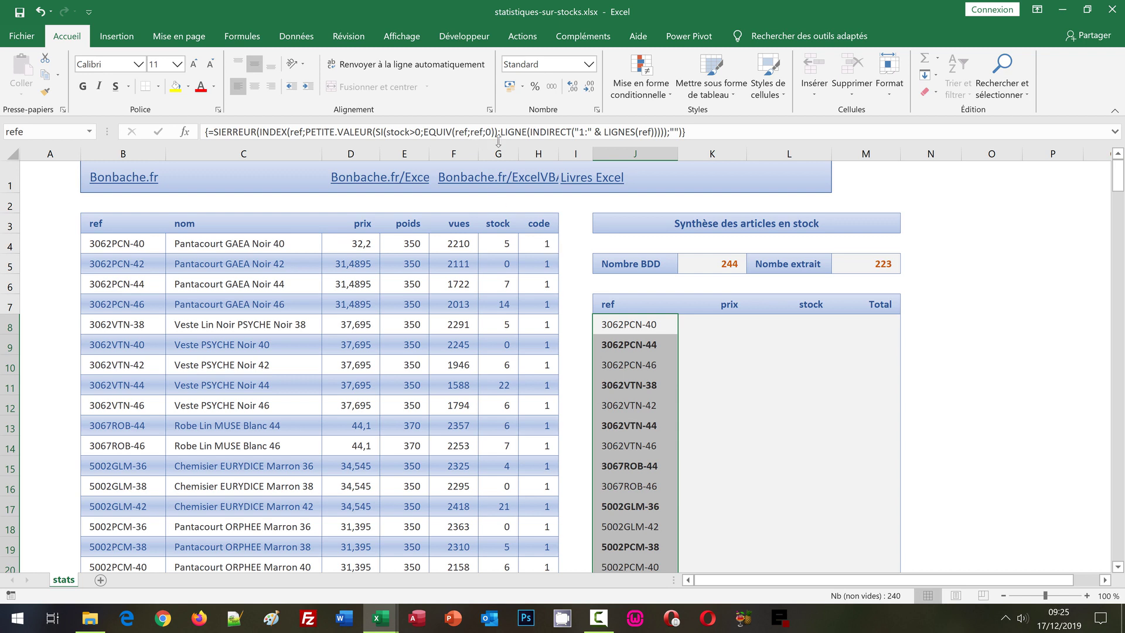
Copy the complete extraction formula text from the ref column and revalidate it as an array formula.
click(528, 133)
drag(528, 132, 180, 114)
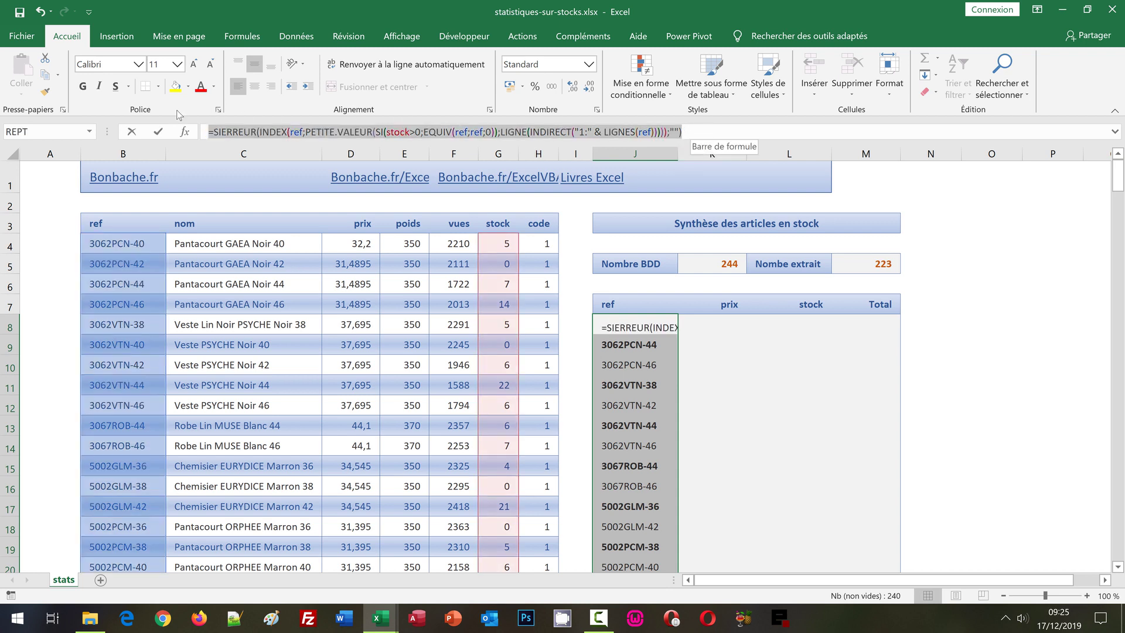
key(ctrl+c)
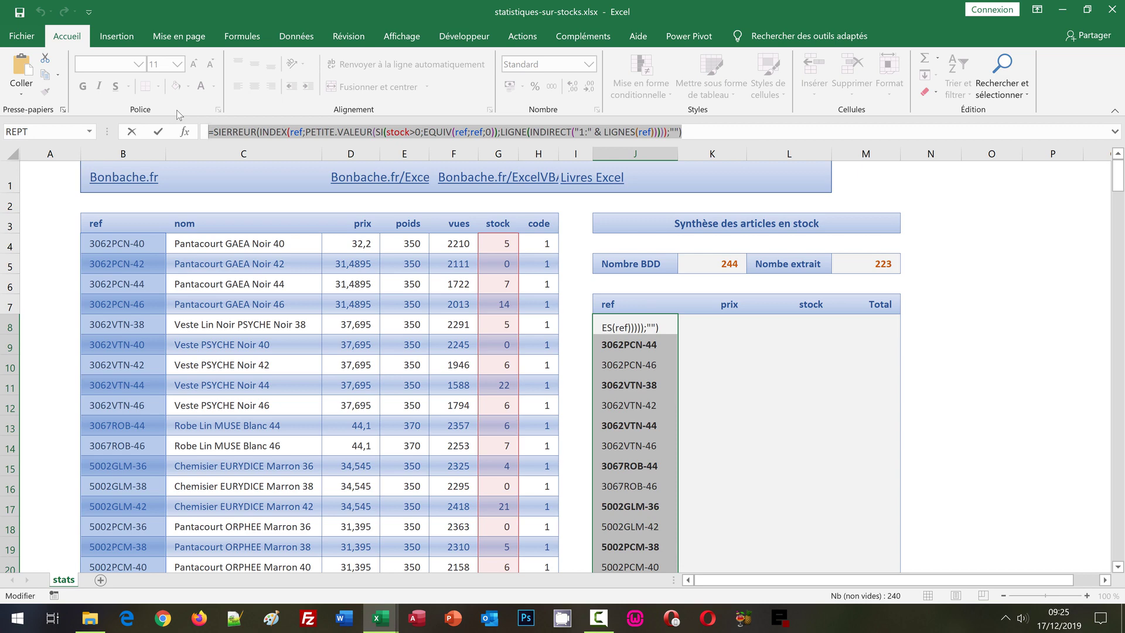
key(ctrl+shift+Return)
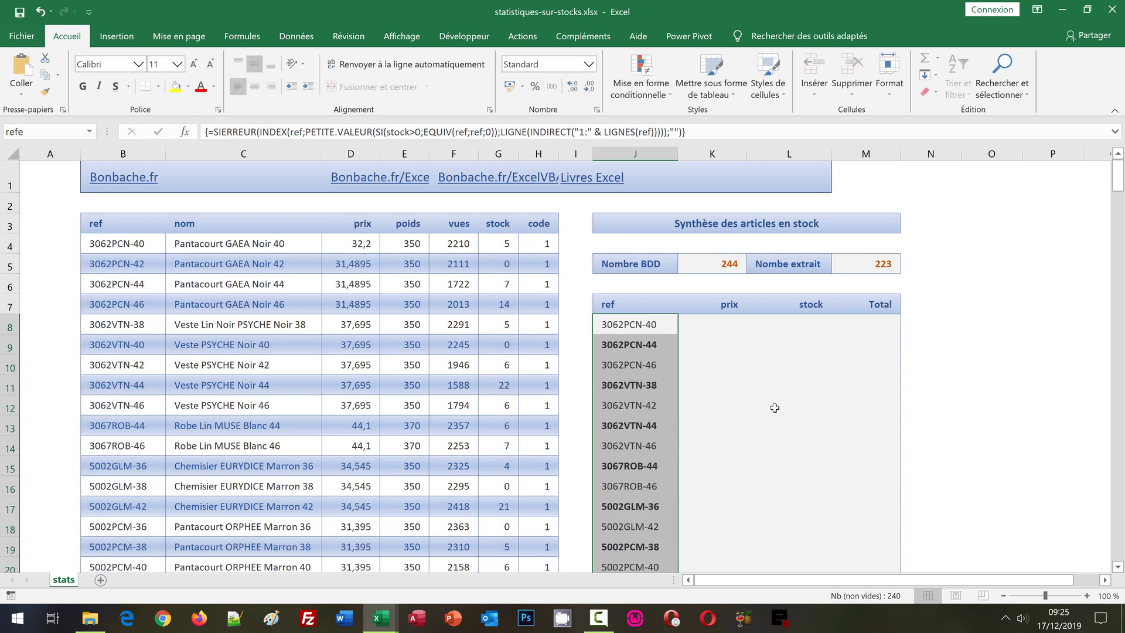
Select the whole prix column of the extraction table, from K8 down to K247.
click(718, 323)
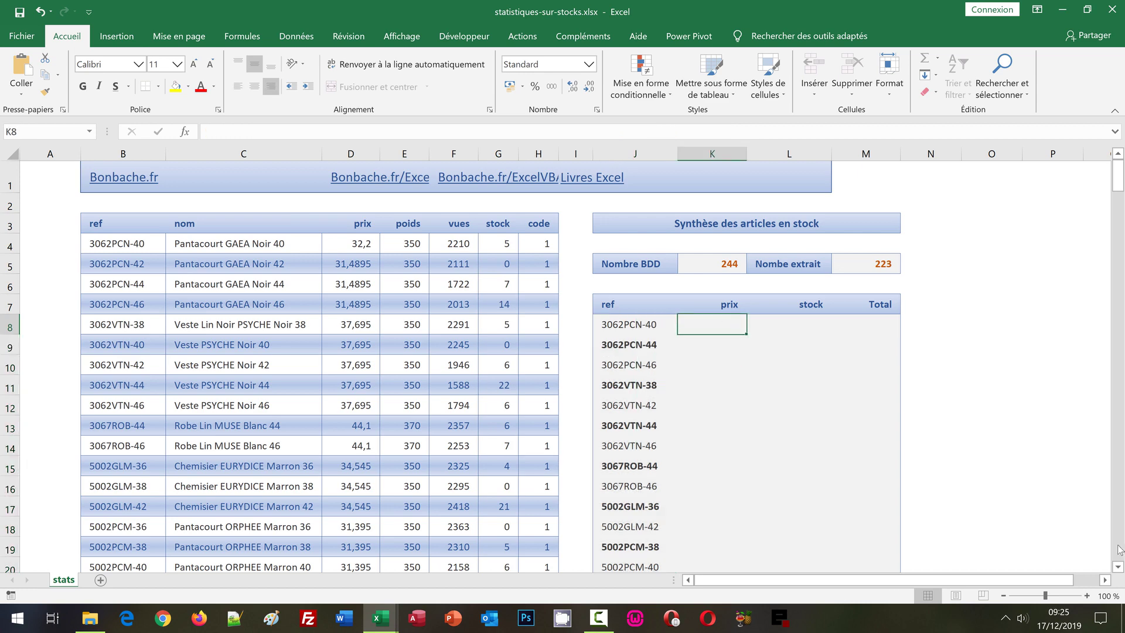
scroll(1119, 550, down, 13)
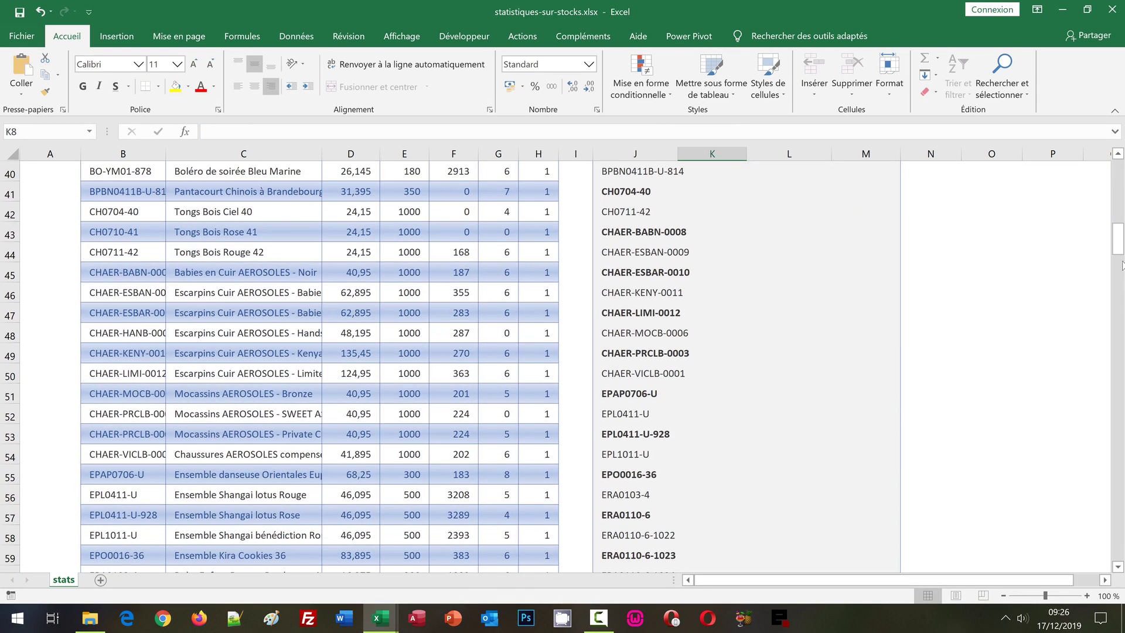
drag(1118, 240, 1119, 556)
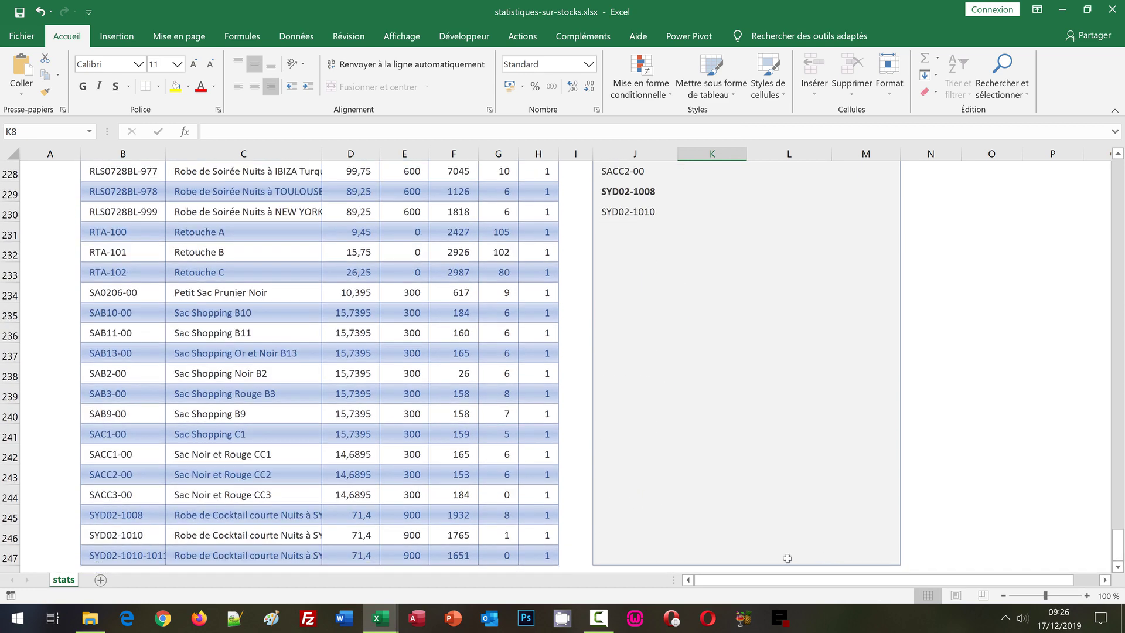
key(ctrl+space)
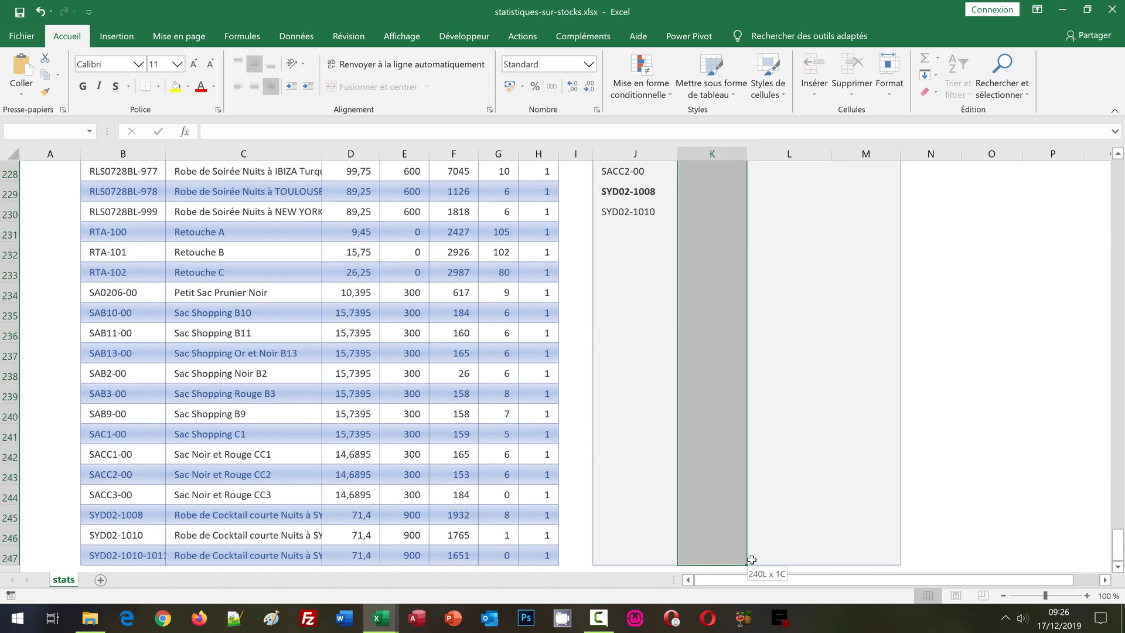
drag(1118, 545, 1120, 170)
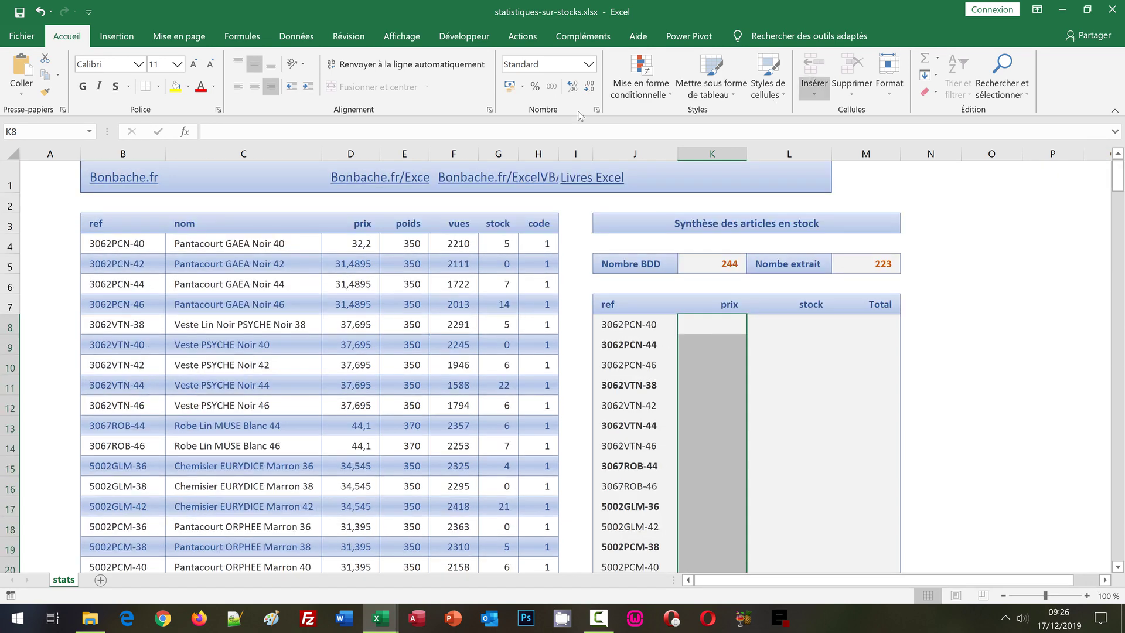
Paste the extraction formula into the prix column, replace Index's first argument with prix, and validate it as an array formula.
click(275, 131)
key(ctrl+v)
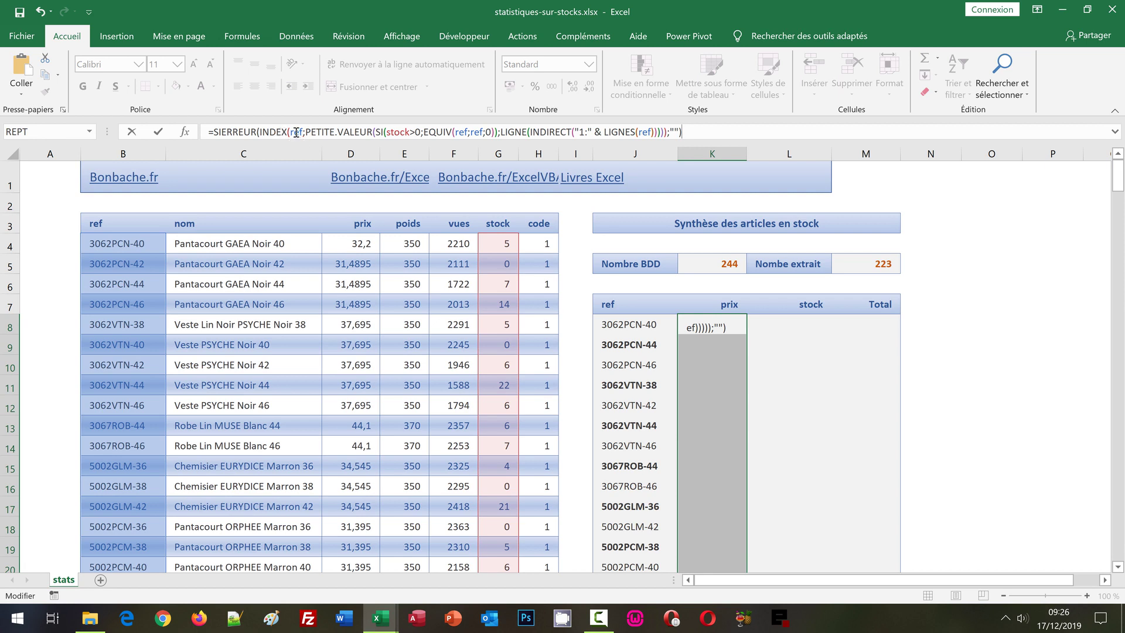
double_click(297, 131)
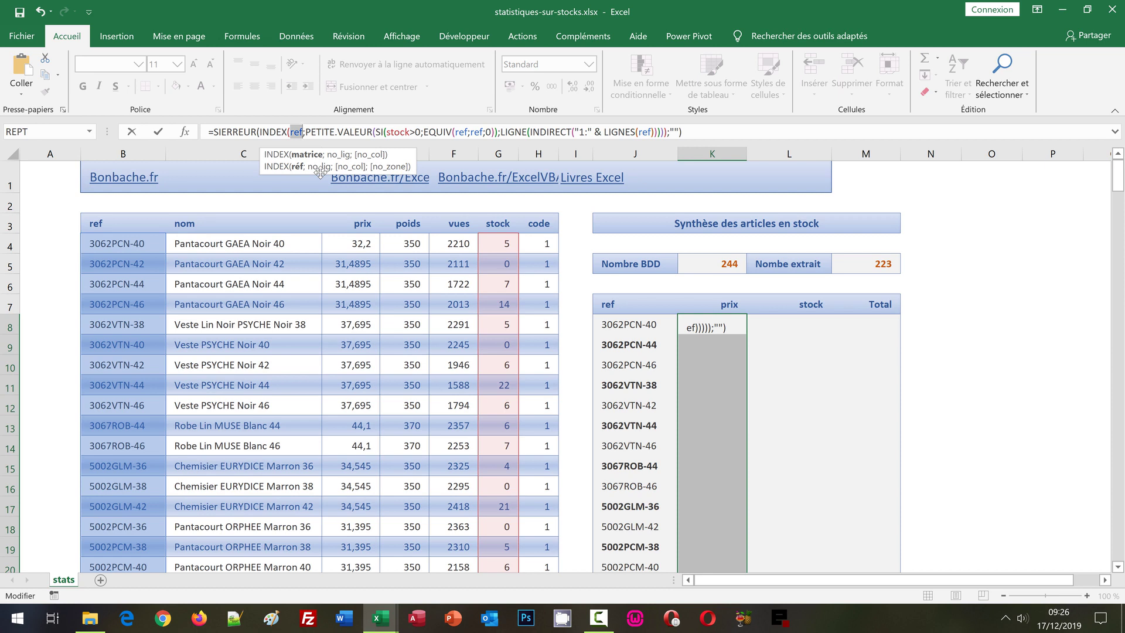
text(prix)
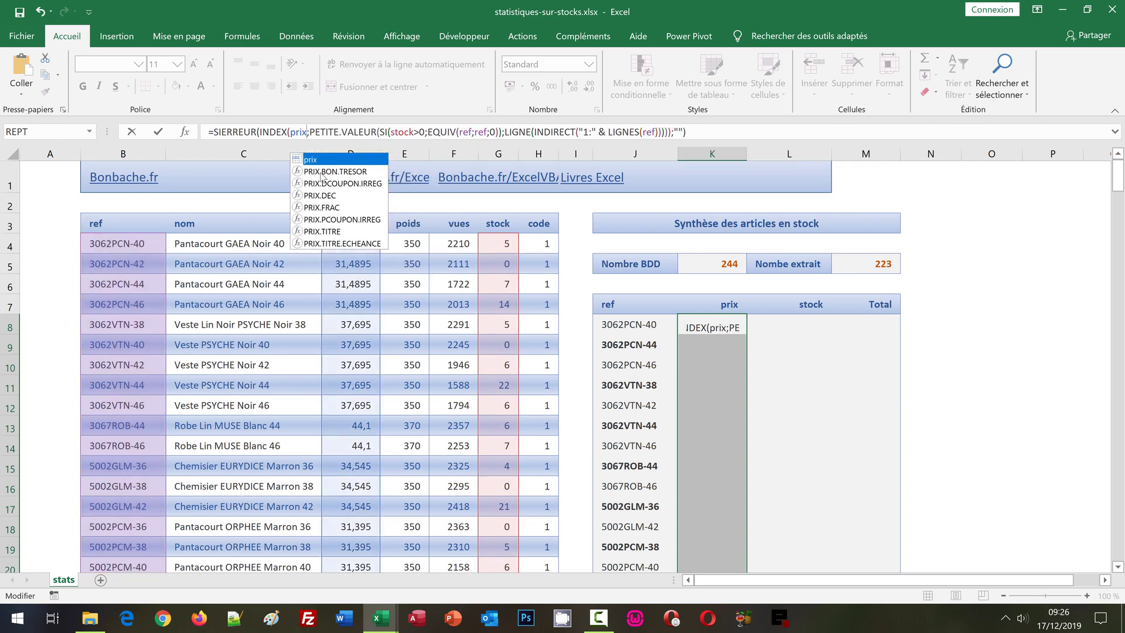
key(ctrl+shift+Return)
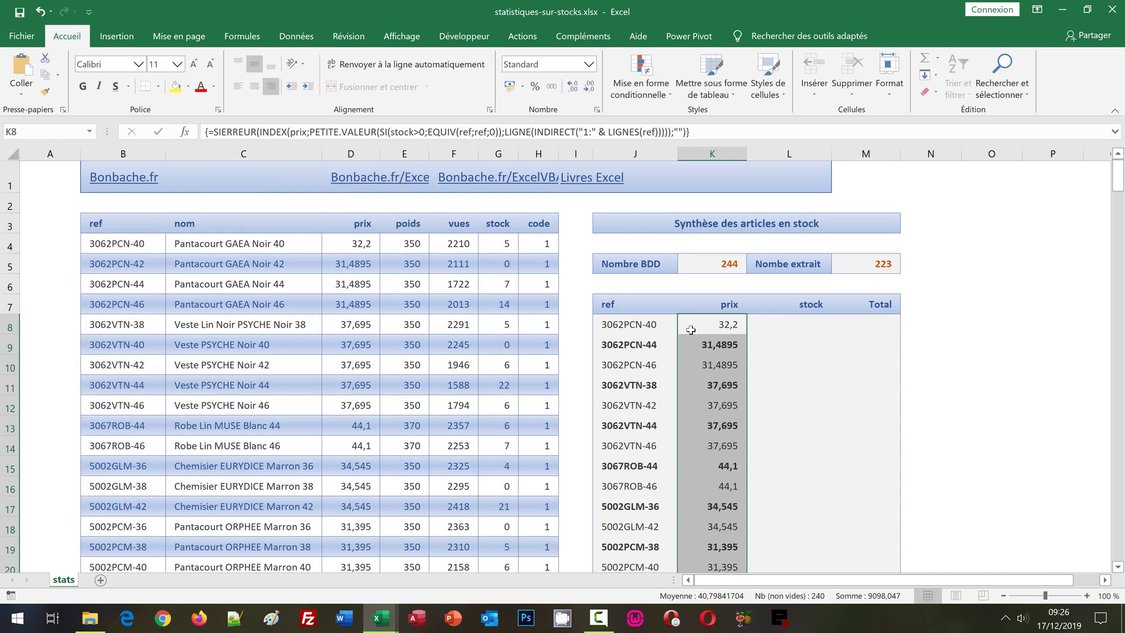
Select the whole stock column of the extraction table, from L8 down to L247.
click(783, 321)
drag(1118, 176, 1121, 527)
drag(1119, 558, 1119, 559)
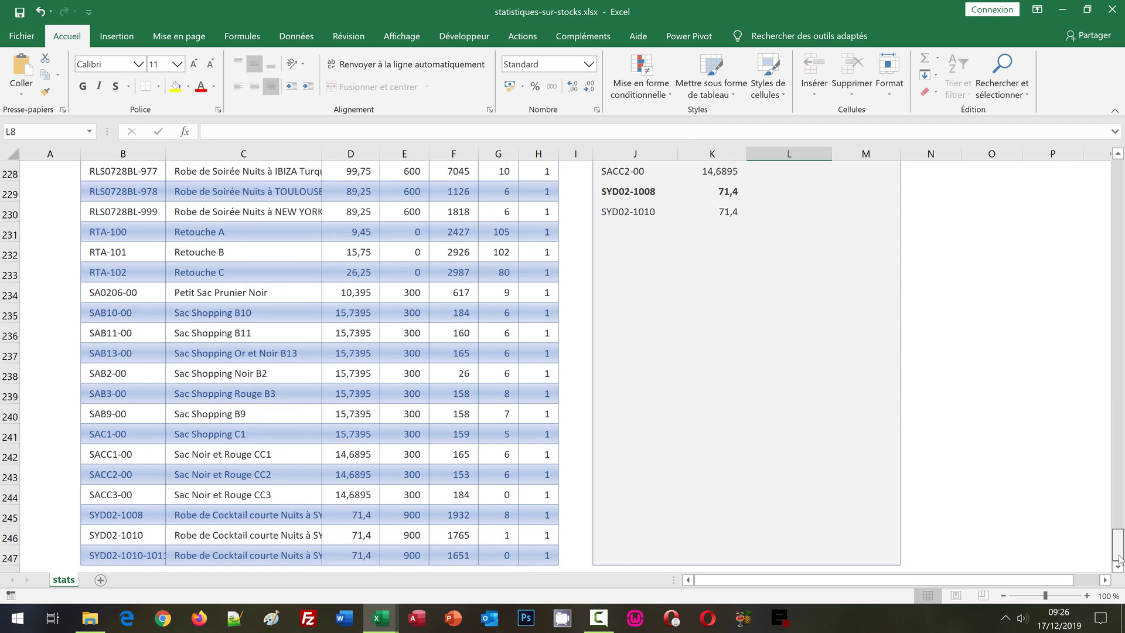
shift+click(803, 557)
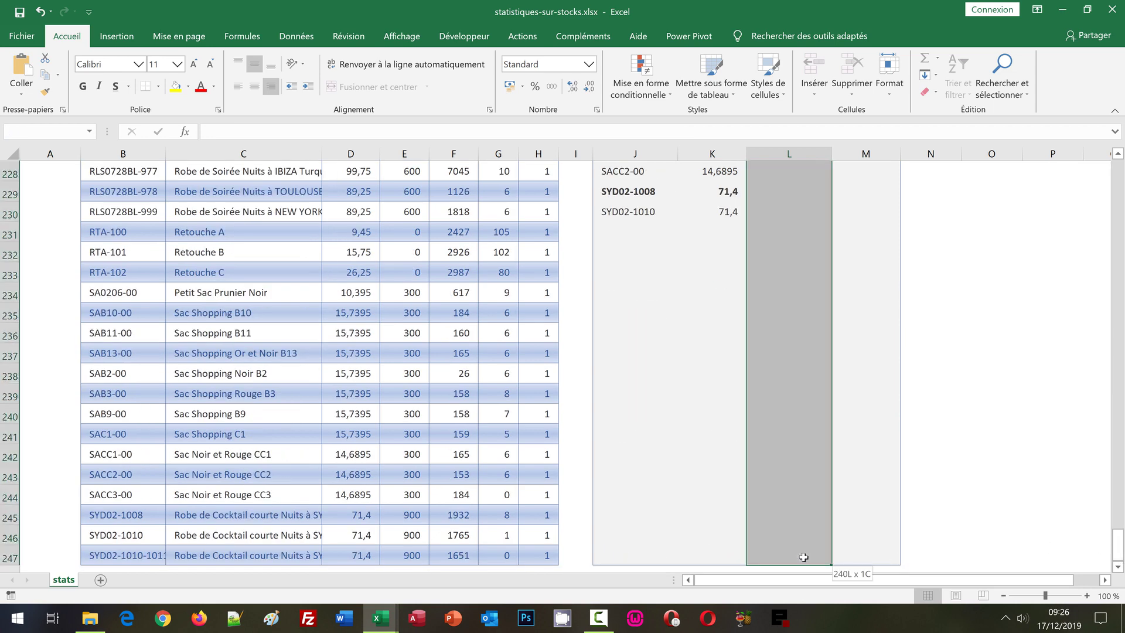
click(1118, 542)
drag(1123, 322, 1123, 215)
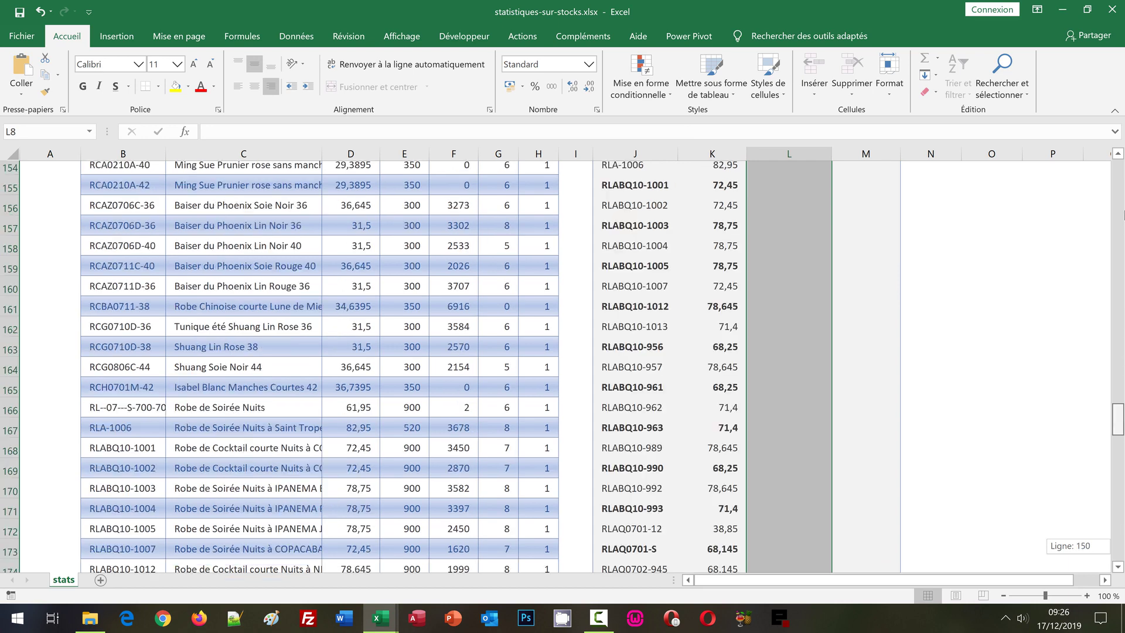
drag(1123, 174, 1123, 170)
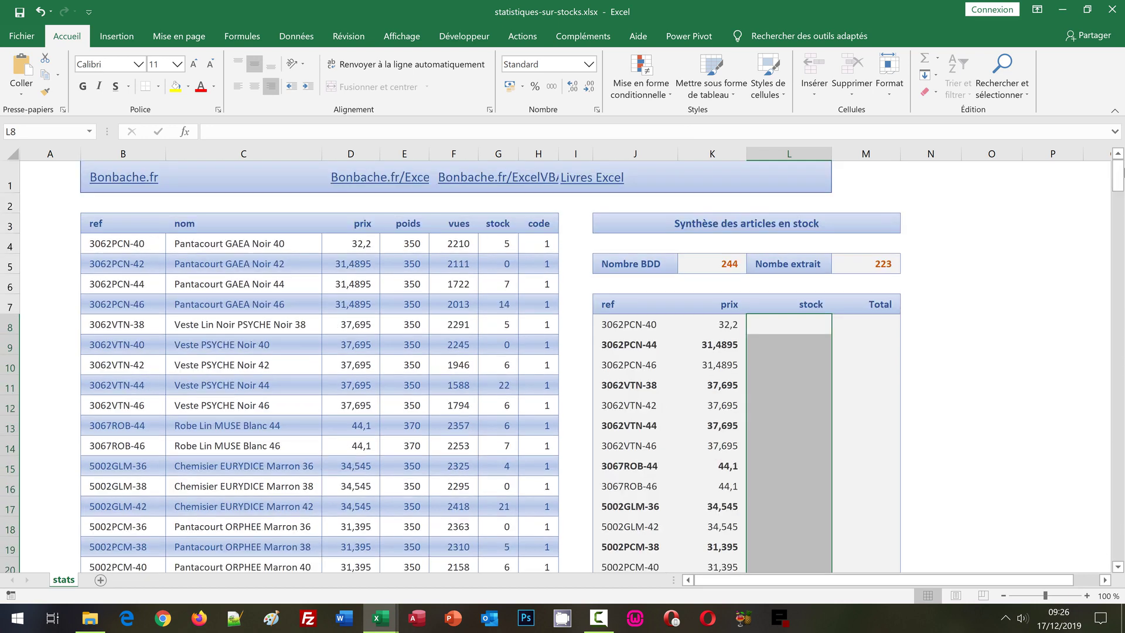
Paste the extraction formula into the stock column, replace Index's first argument with stock, and validate it as an array formula.
click(219, 128)
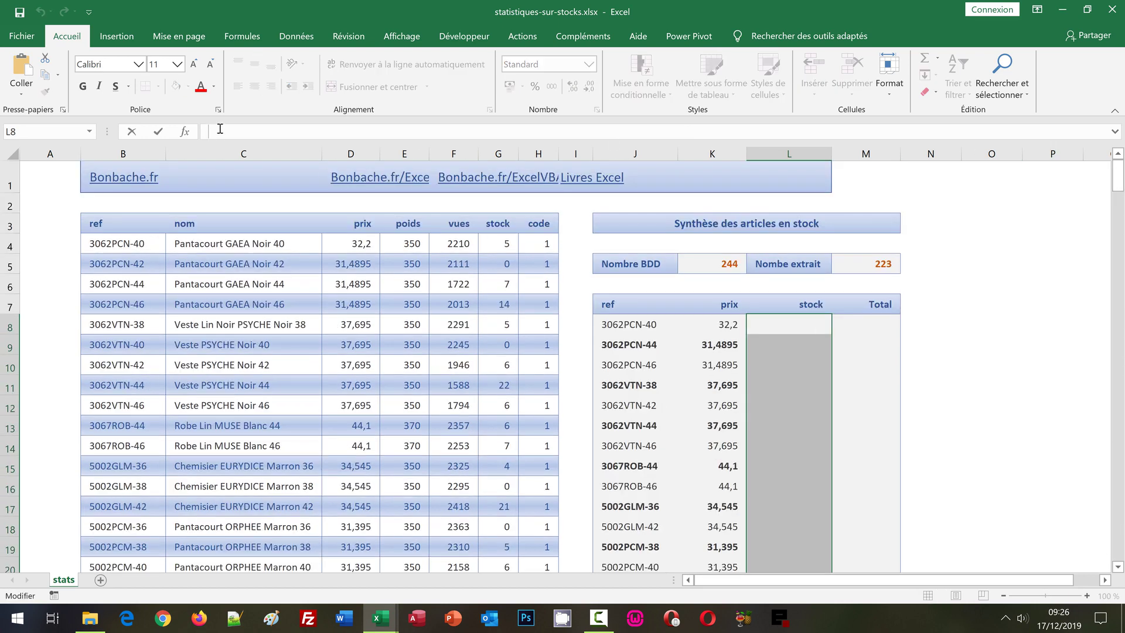
key(ctrl+v)
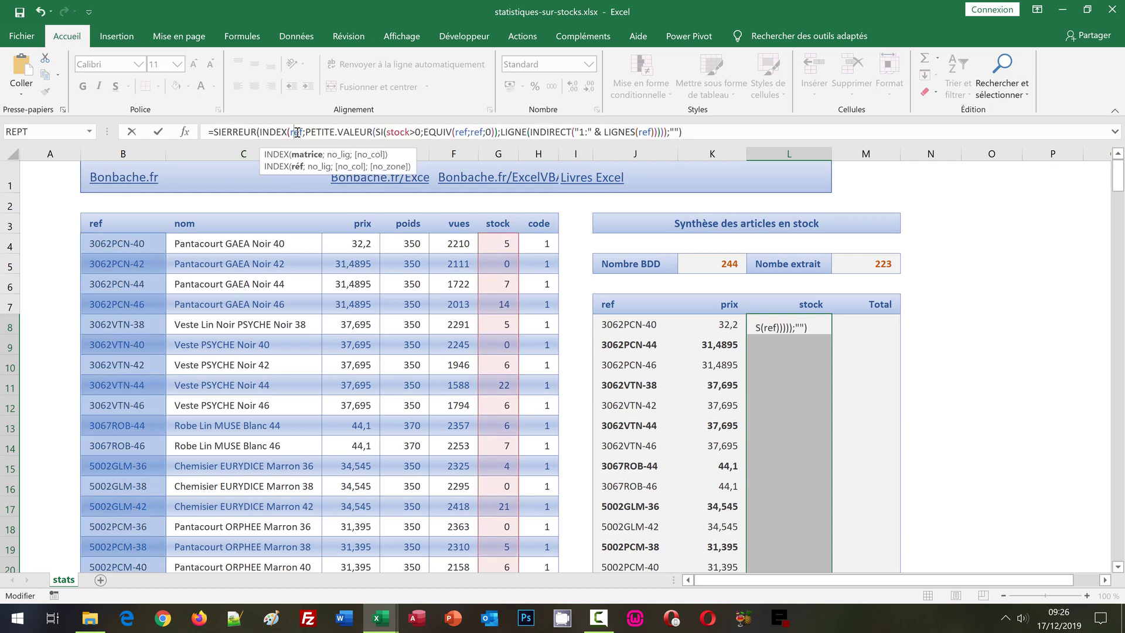
double_click(297, 132)
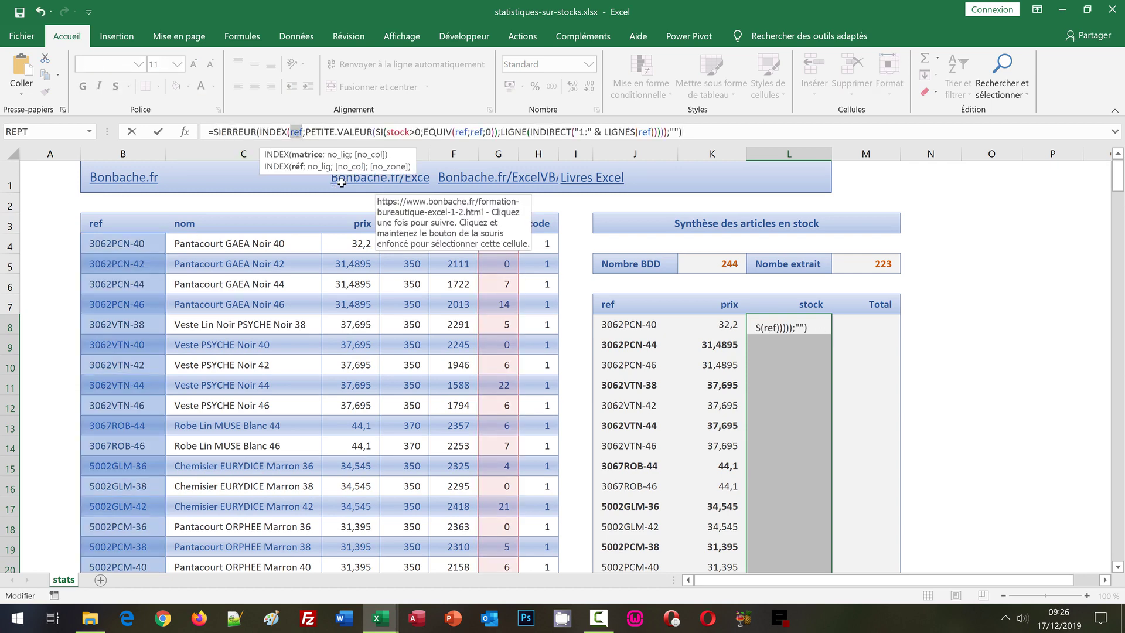
text(stock)
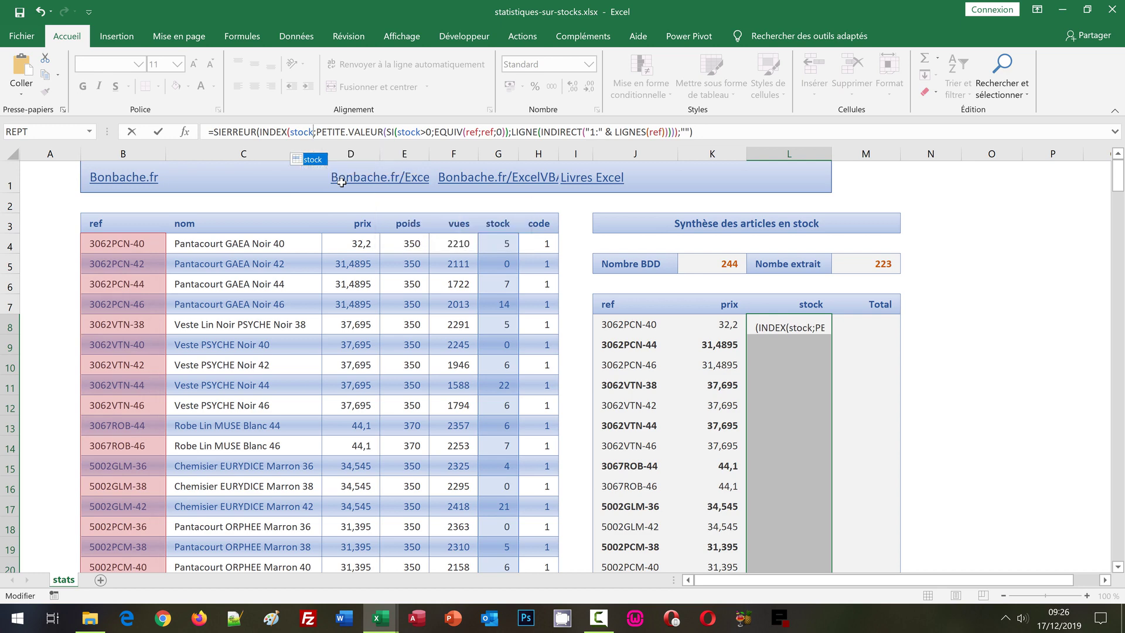
key(ctrl+shift+Return)
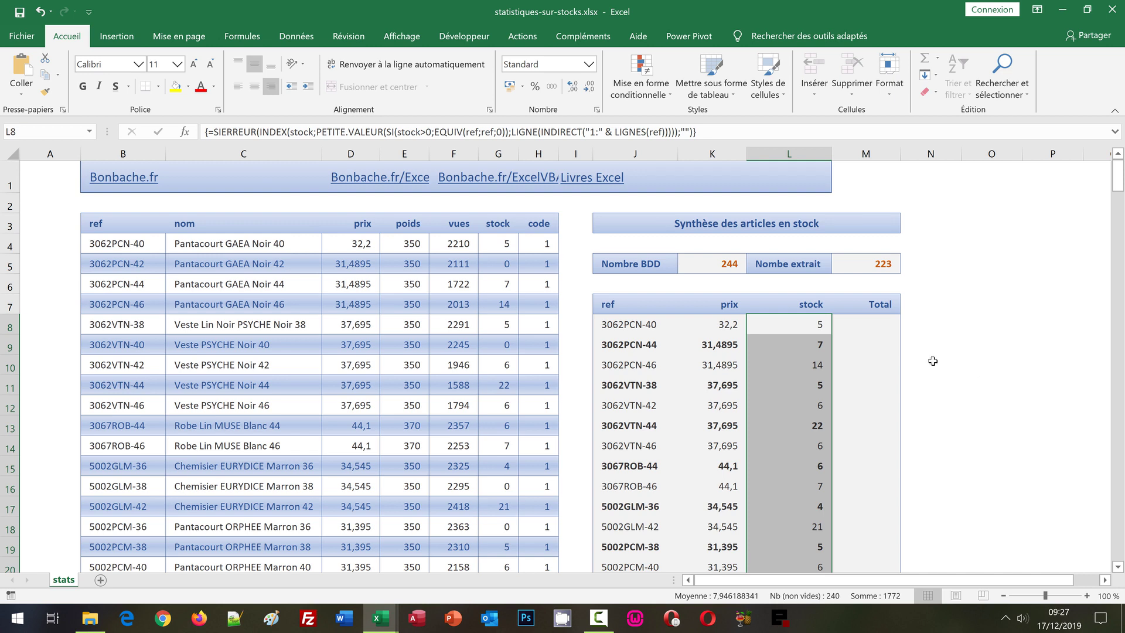
Start a Si formula in M8 of the Total column with the test L8<>"".
click(873, 323)
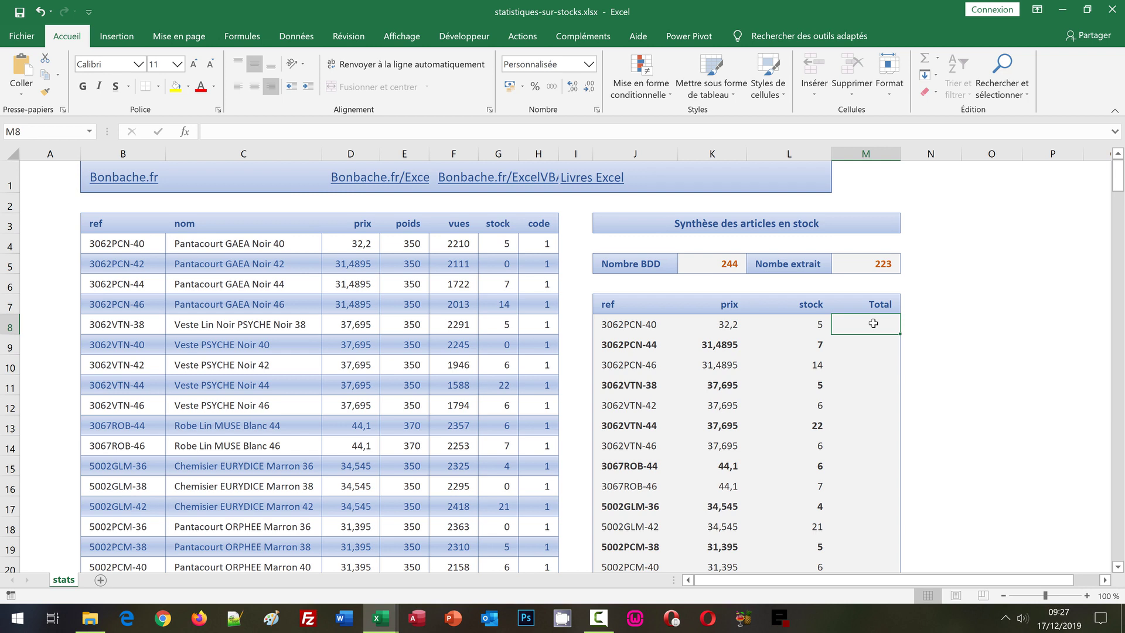
text(=)
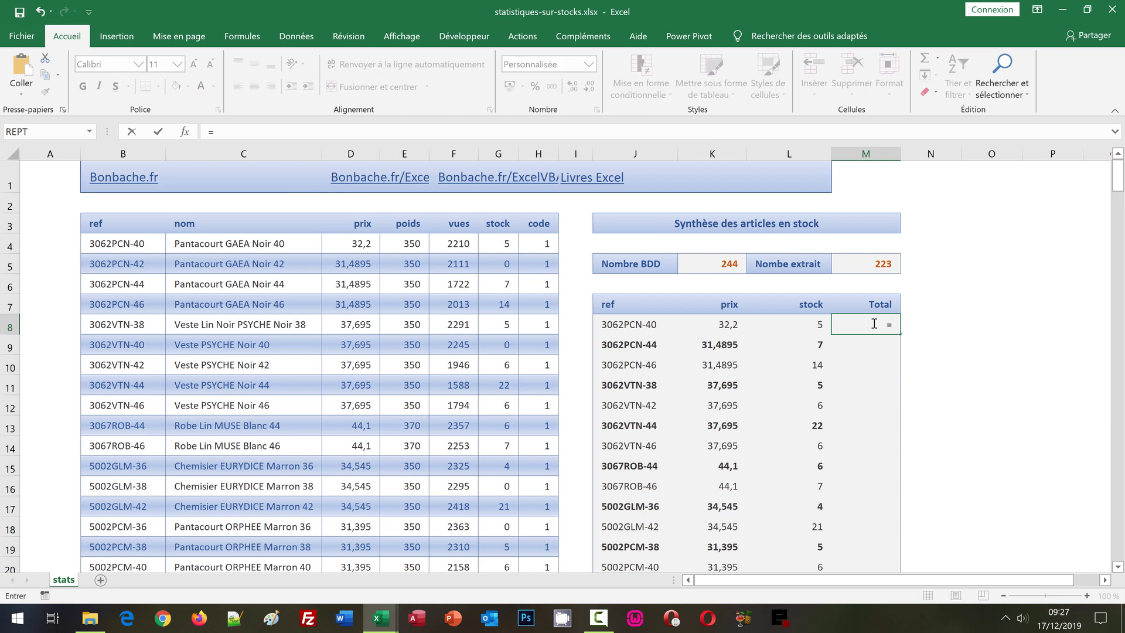
text(Si()
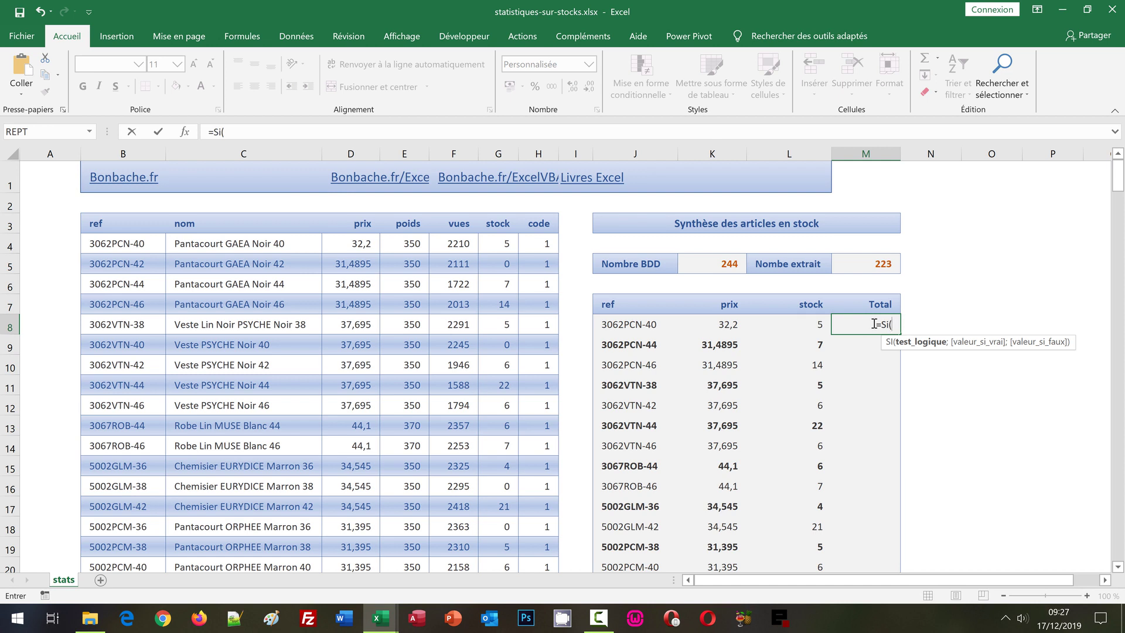
click(791, 322)
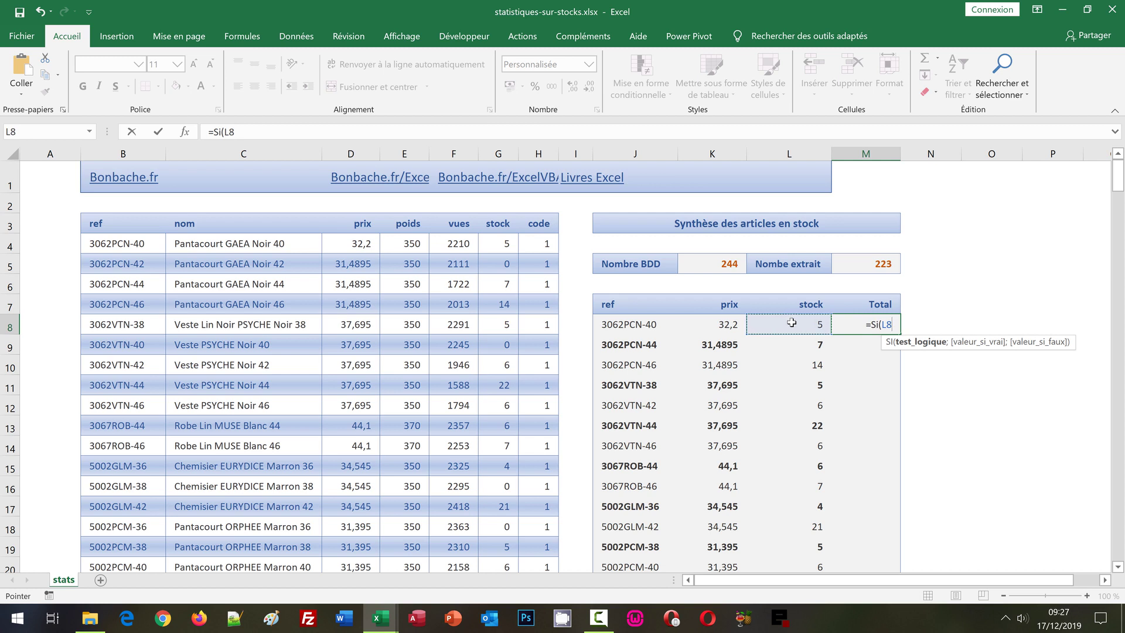
text(<)
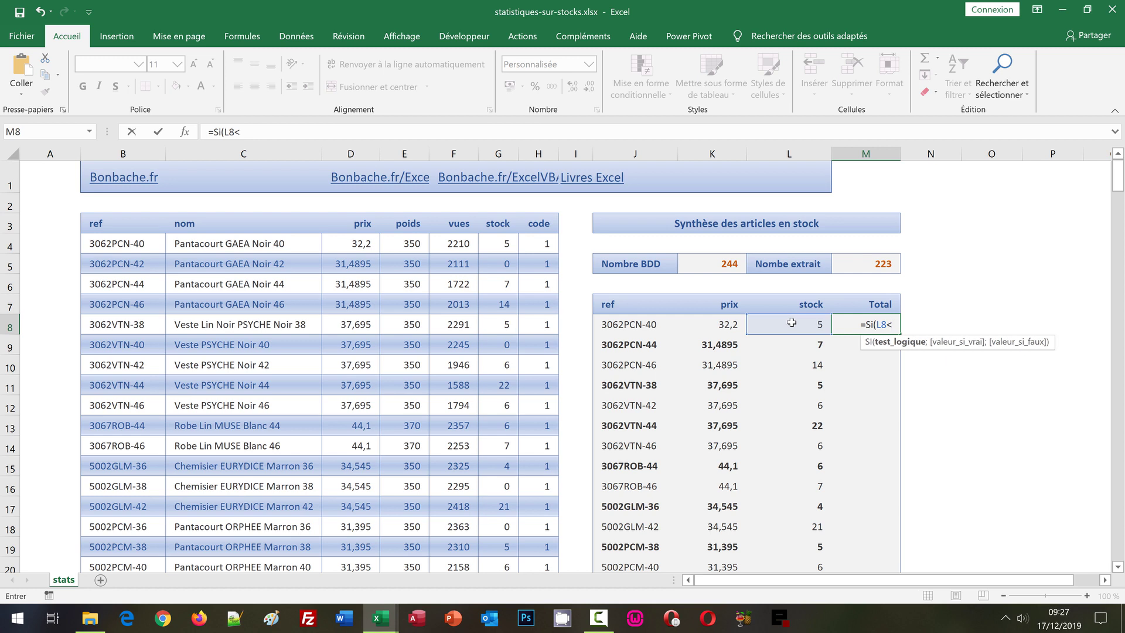
text(>"")
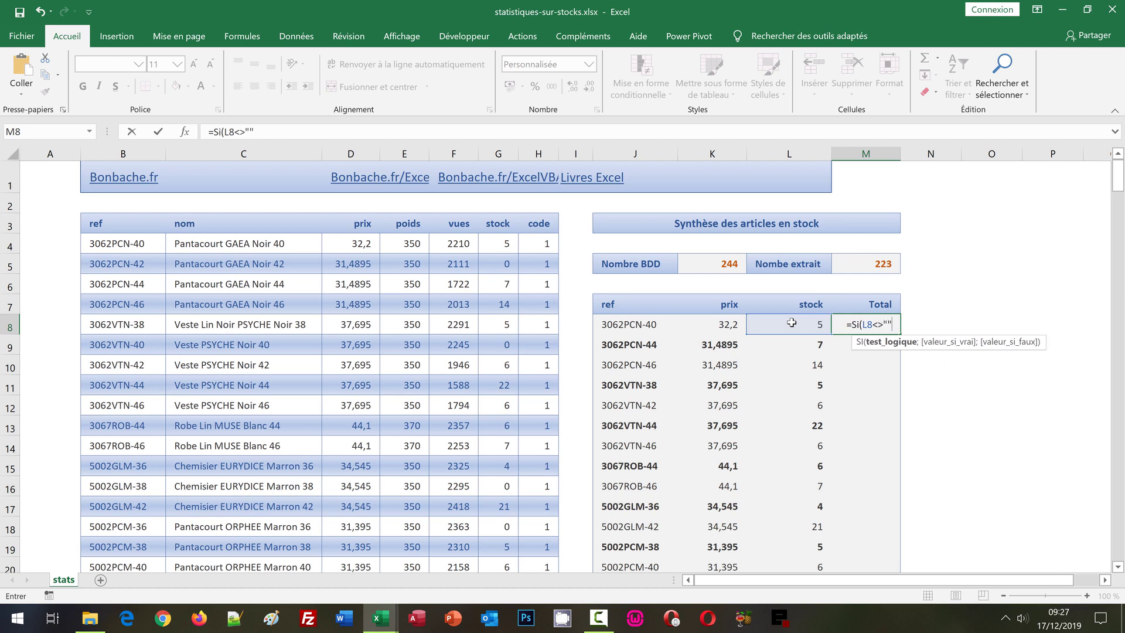
text(;)
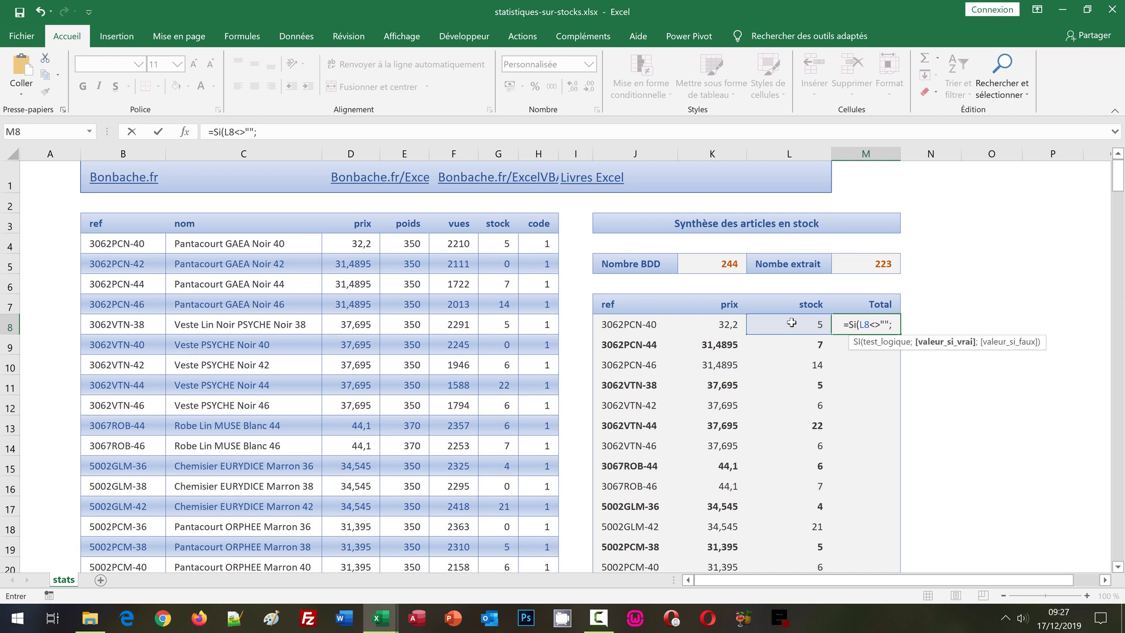
Complete the Total formula with K8*L8 as the true value and "" as the false value, and validate it.
click(726, 323)
click(726, 324)
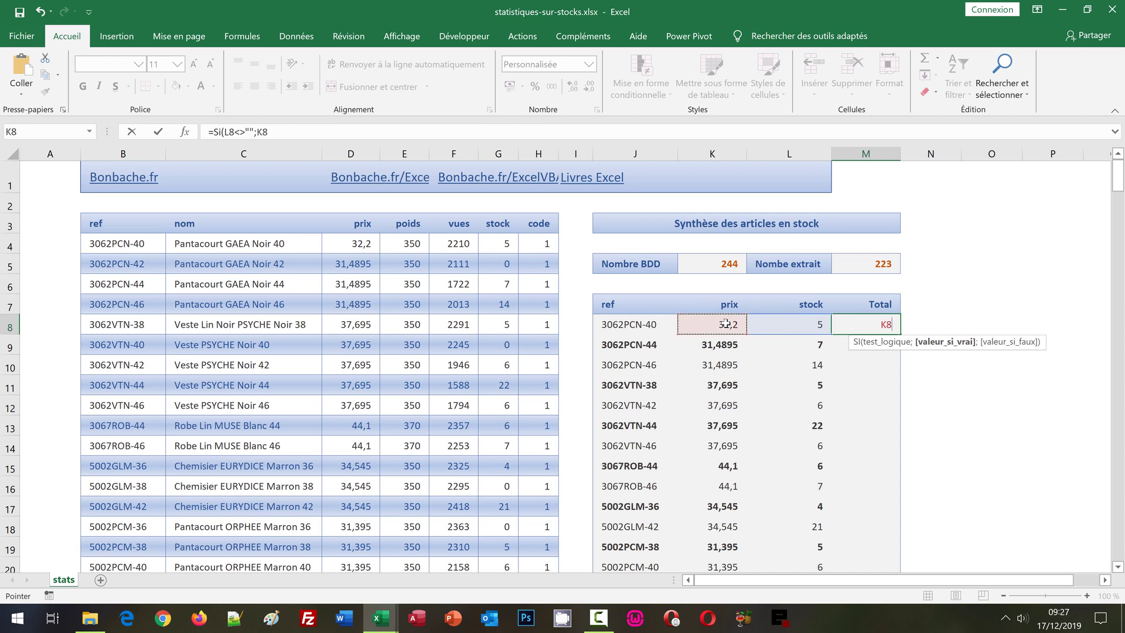
text(*)
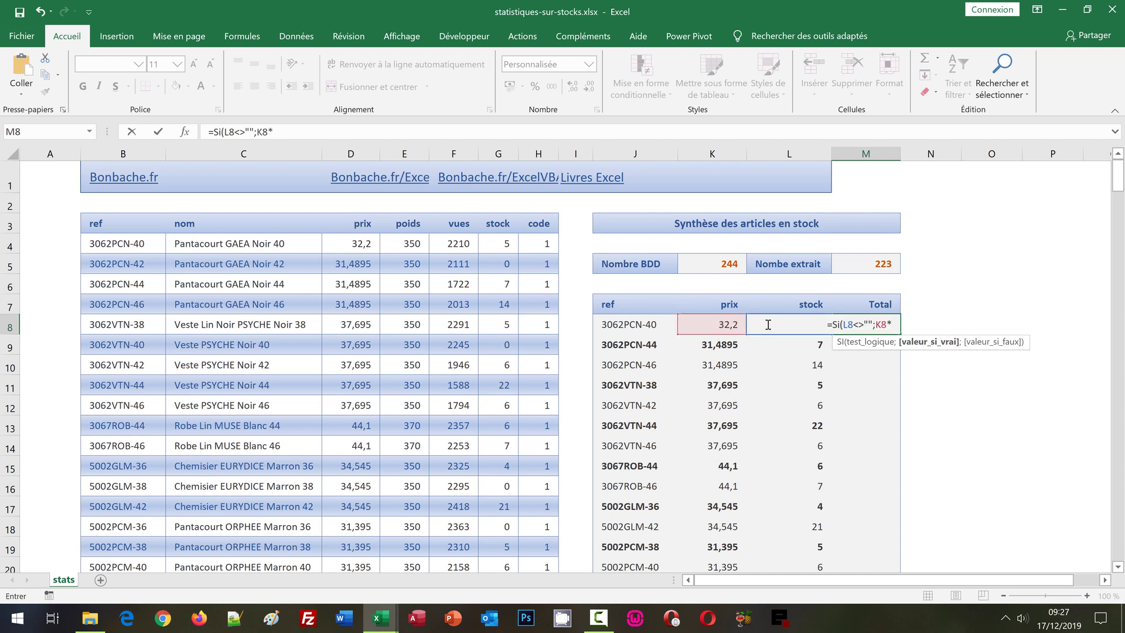
text(L8)
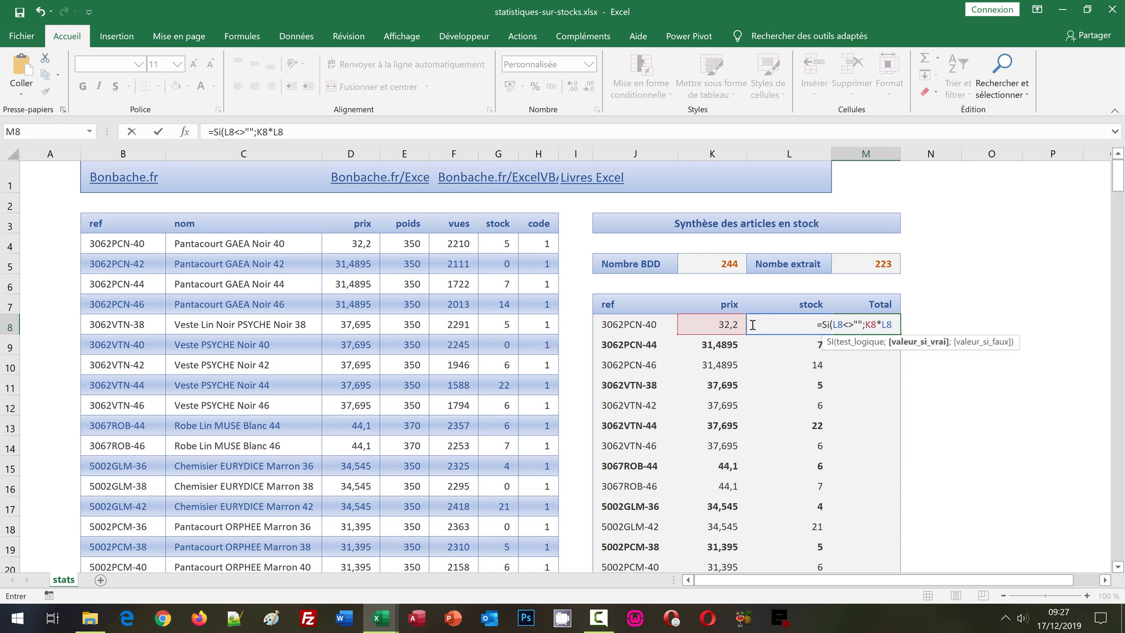
text(;)
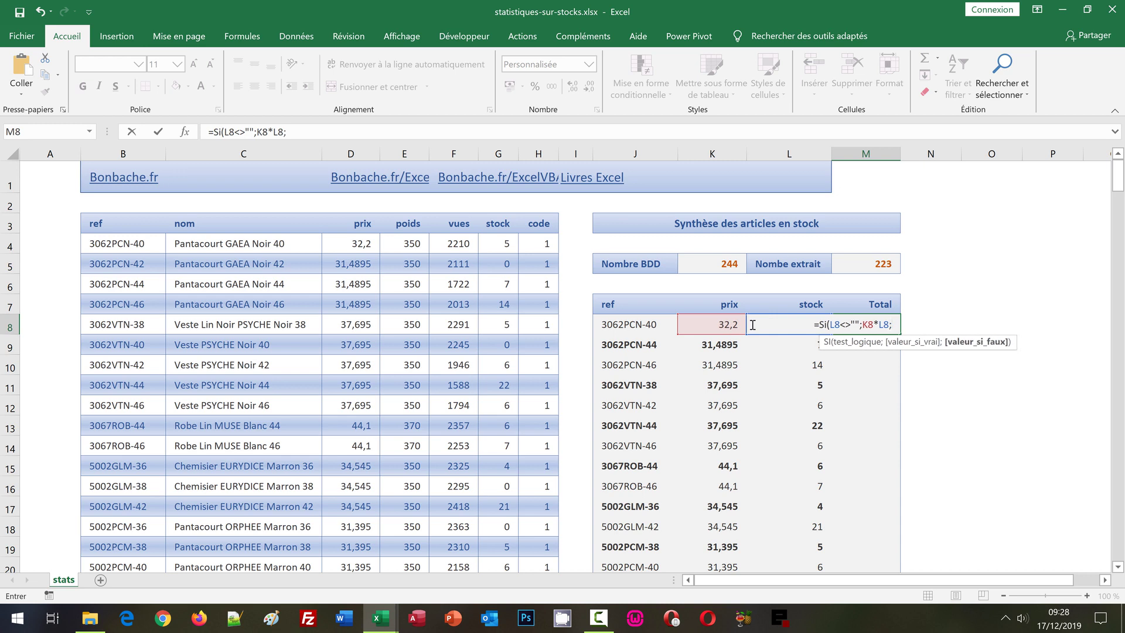
text("")
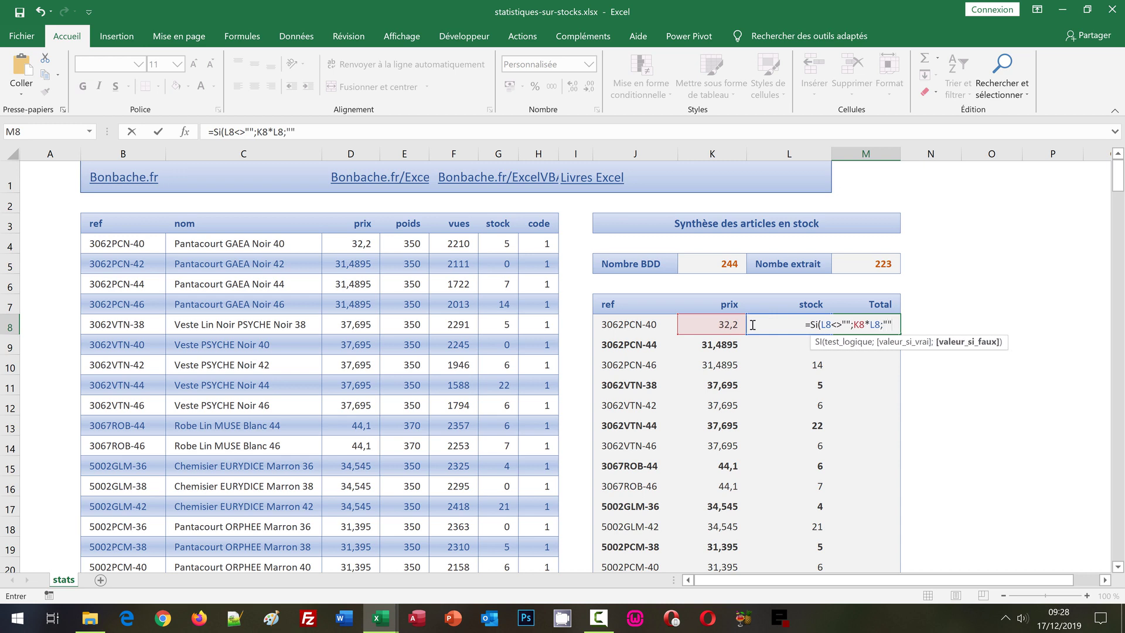
text())
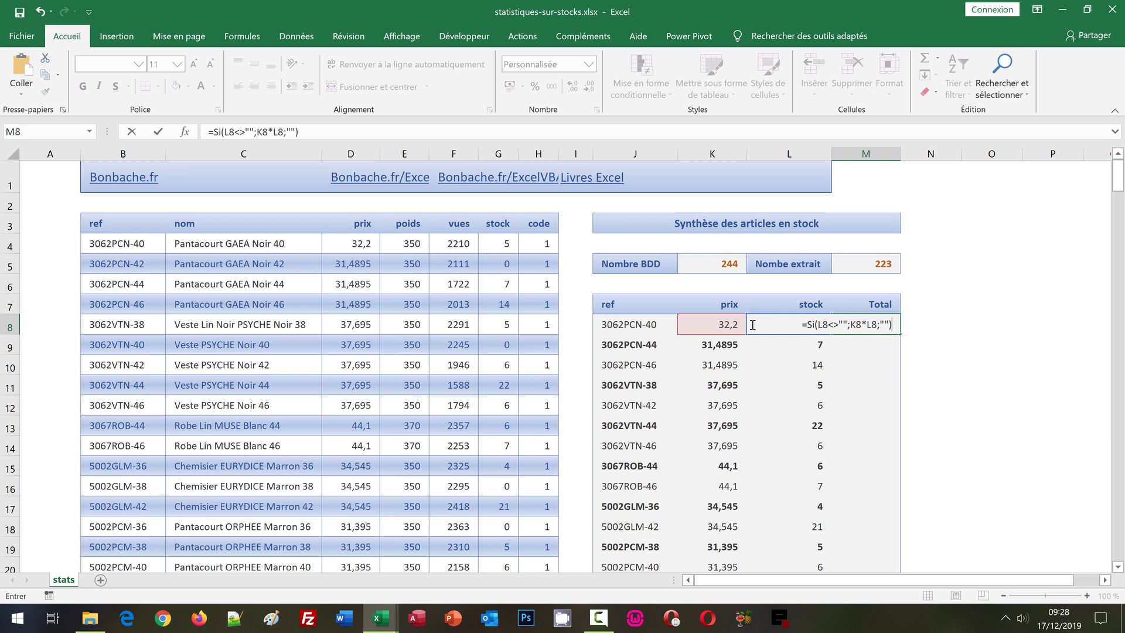
key(ctrl+Return)
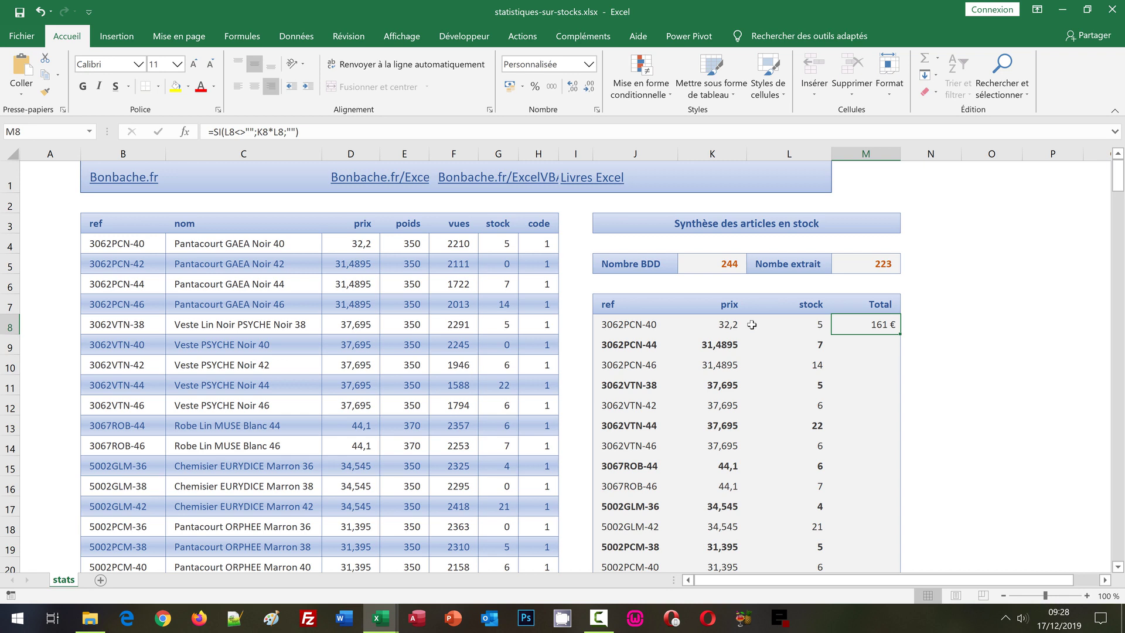
Fill the M8 formula down the whole Total column, copying the values without formatting, and deselect the column.
double_click(900, 337)
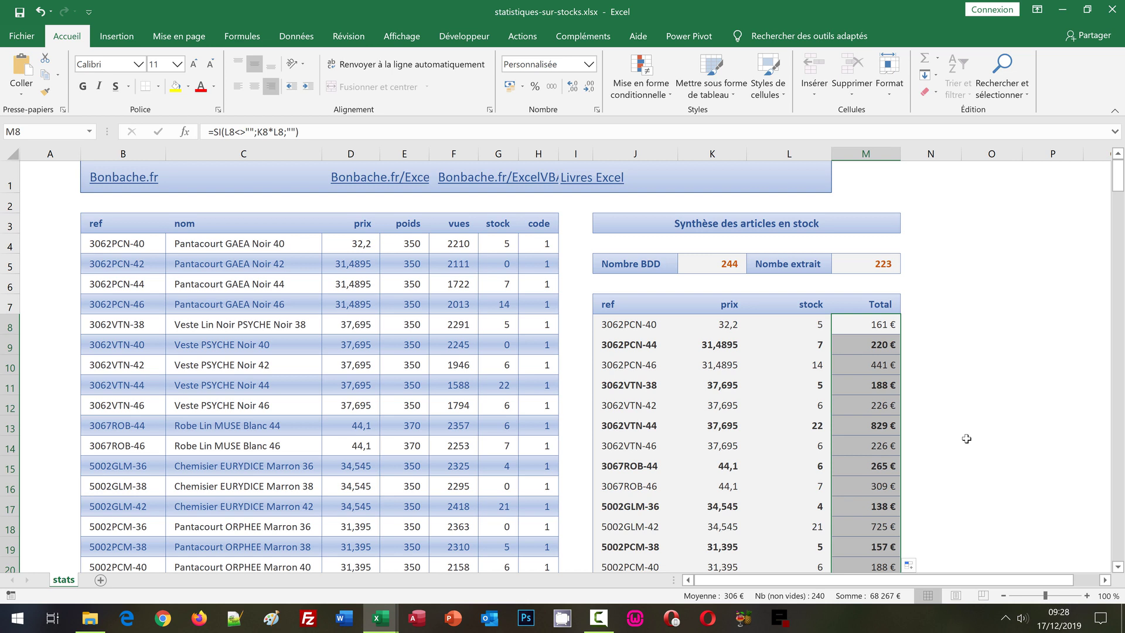
click(912, 566)
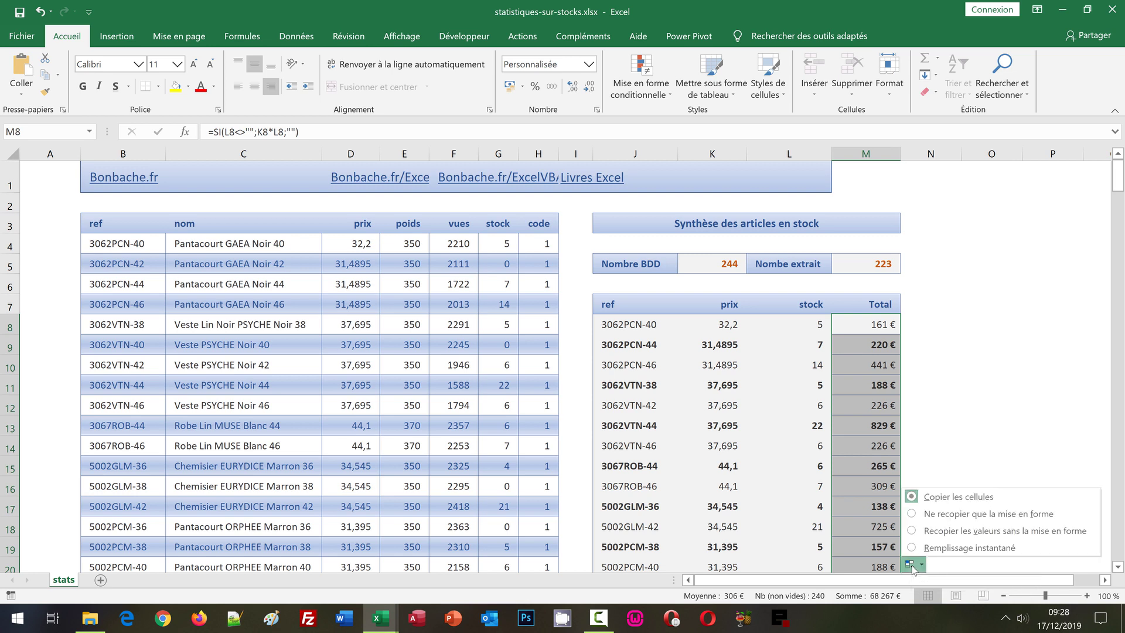
click(927, 531)
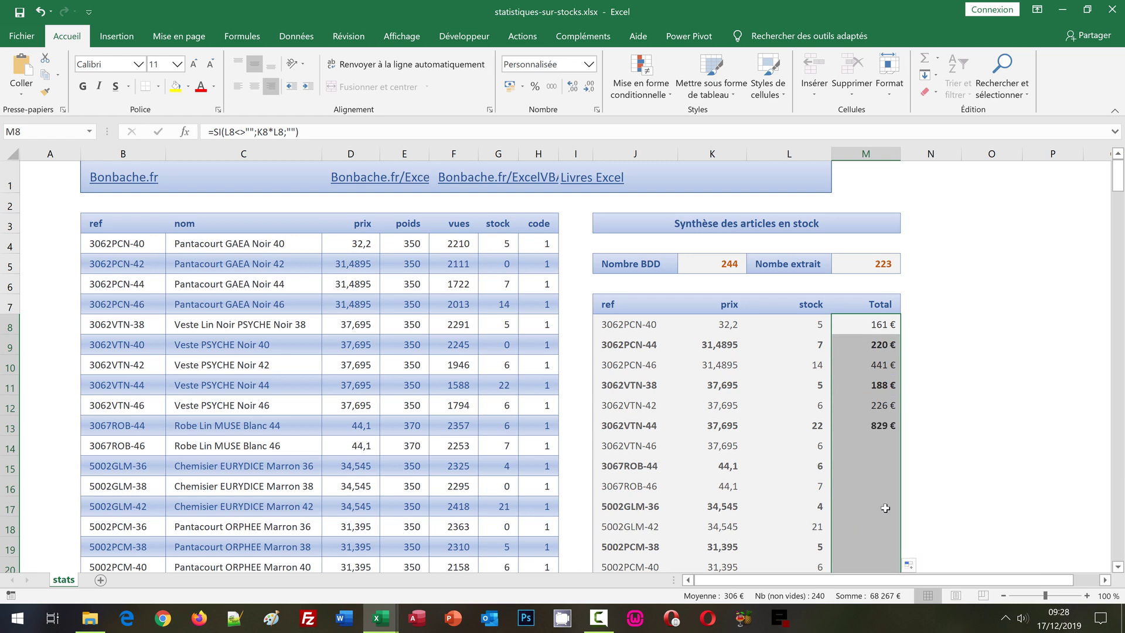
click(997, 370)
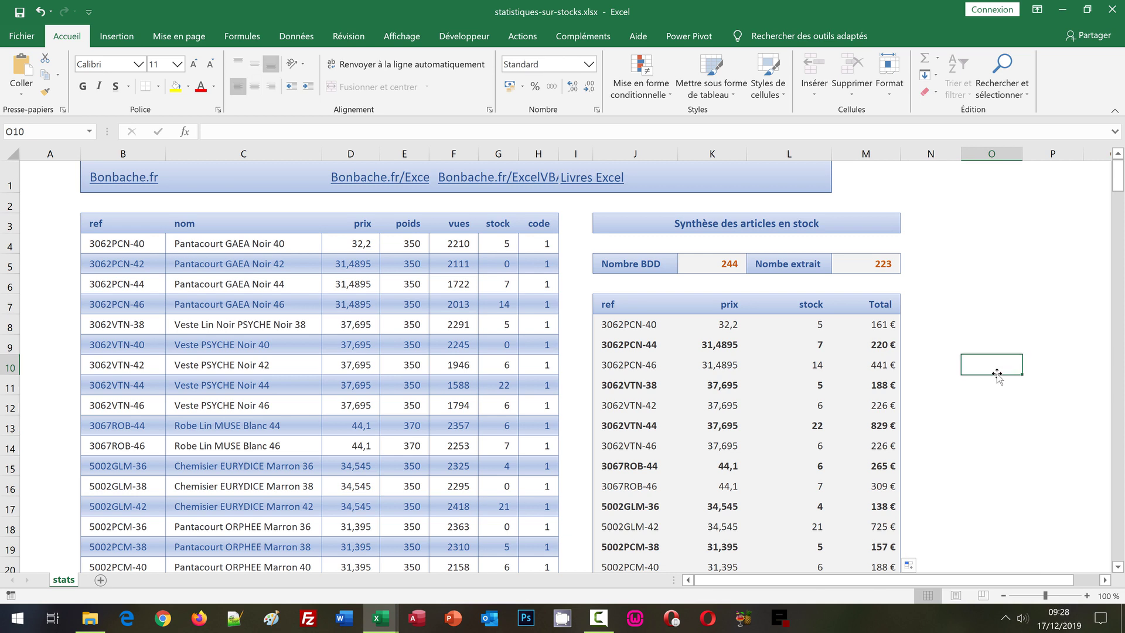